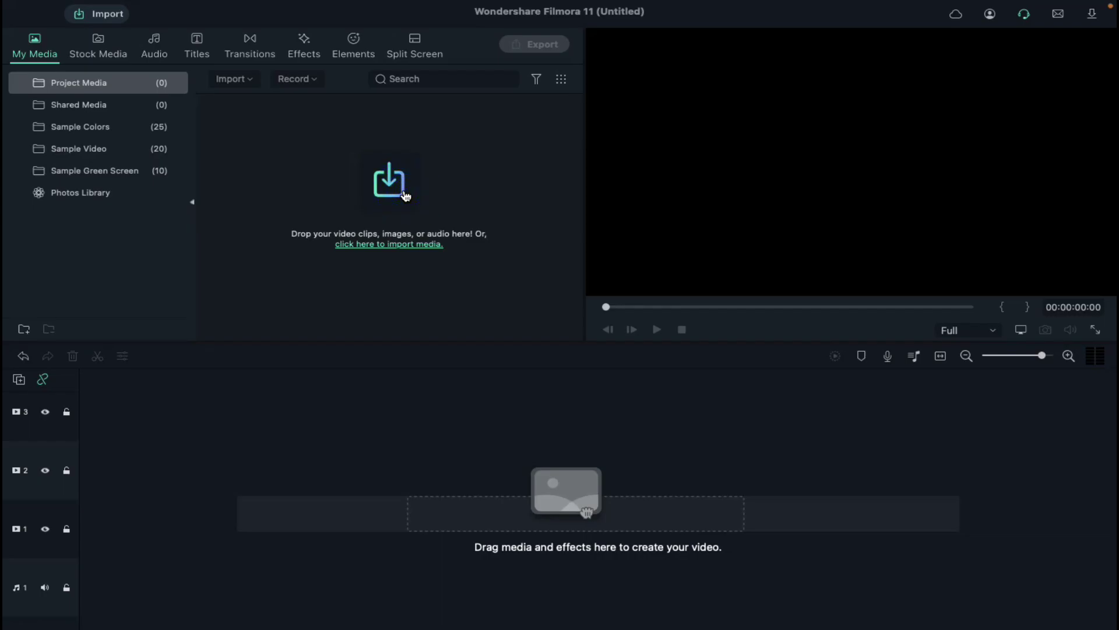
- Import all nine logo-intro media files into the project media
key(super+a)
key(Return)
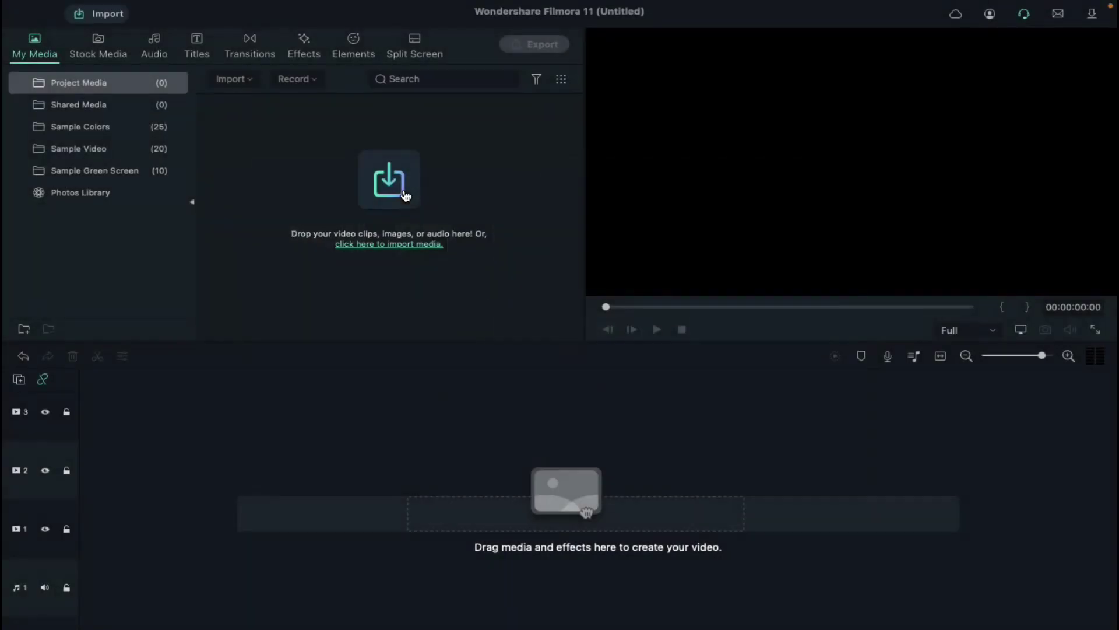
click(448, 262)
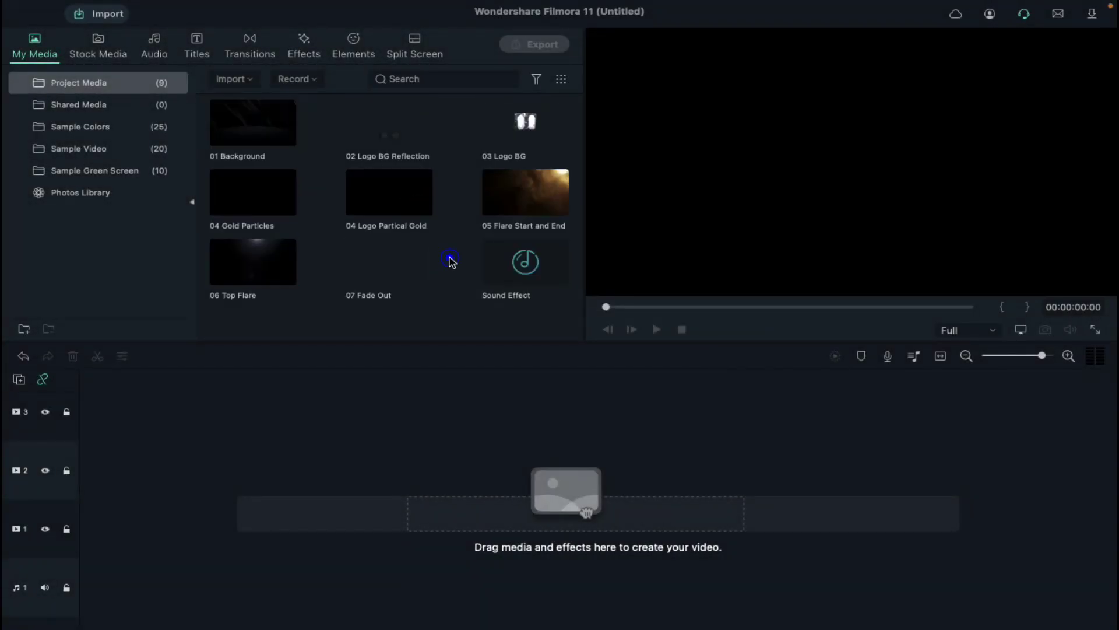
- Place Sound Effect on the audio track, 01 Background on track 1 and 02 Logo BG Reflection on track 2
drag(525, 263, 85, 522)
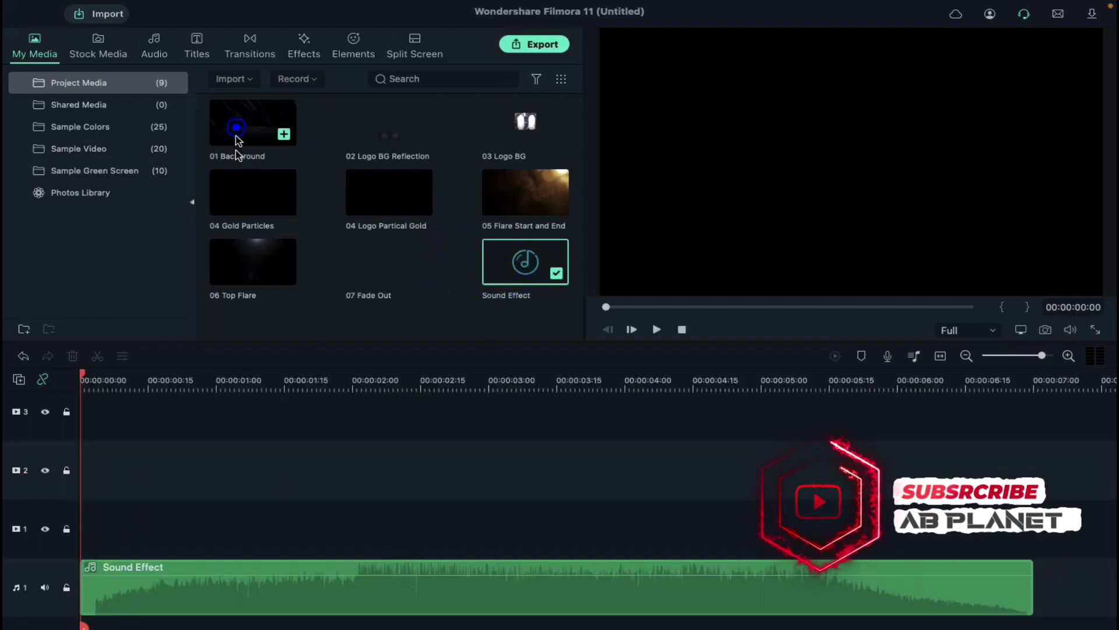
mouse_move(236, 132)
mouse_down()
mouse_move(210, 423)
mouse_move(129, 522)
mouse_up()
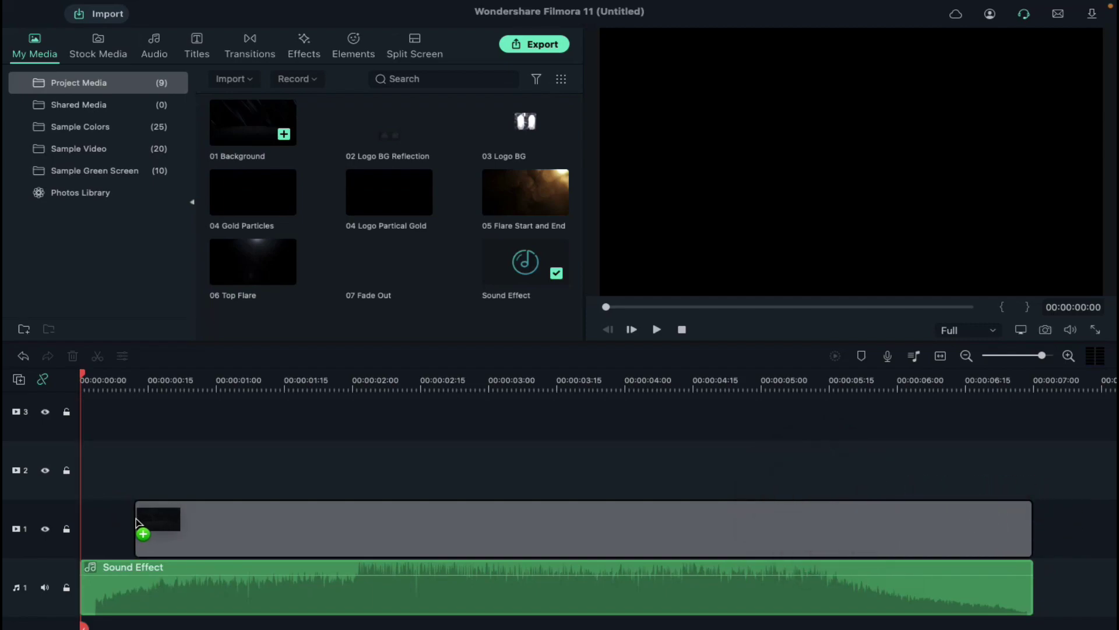
drag(130, 523, 137, 519)
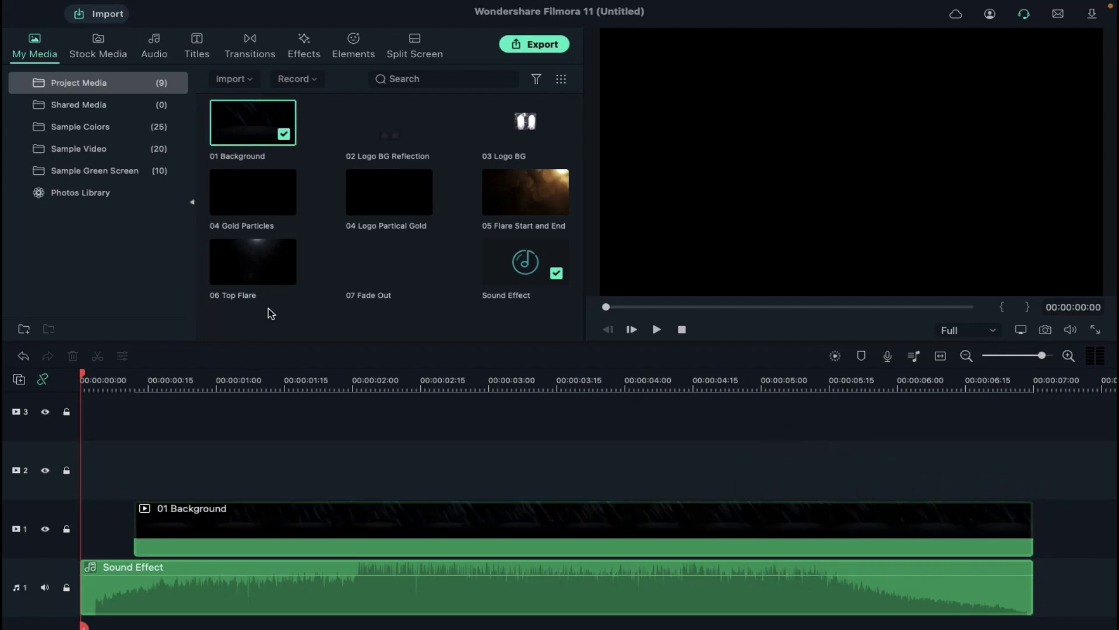
drag(361, 197, 87, 459)
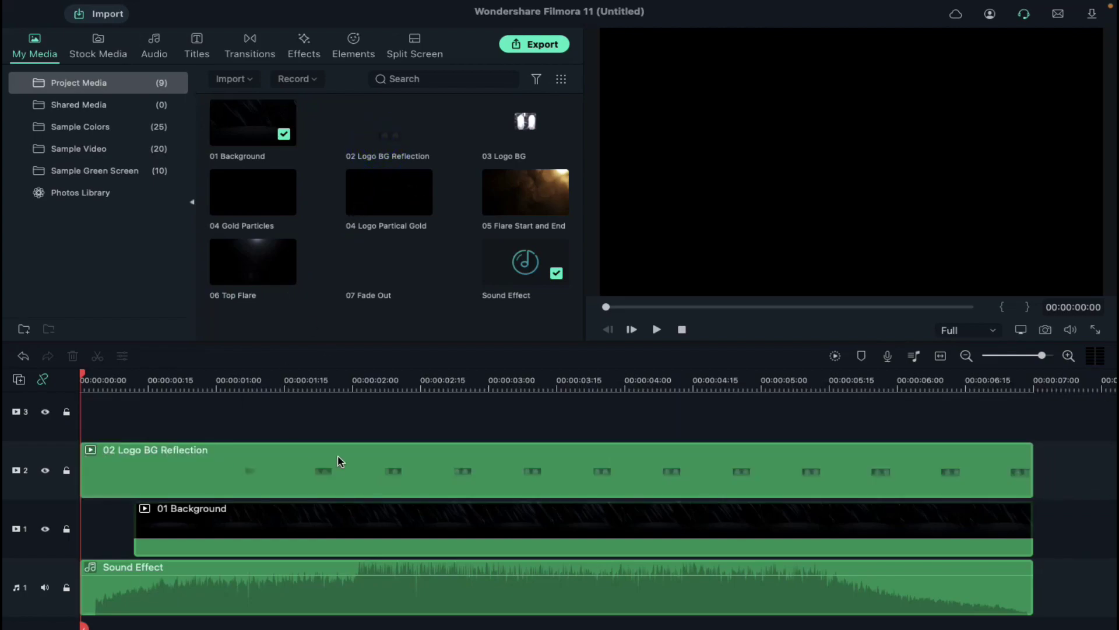
- Mask 02 Logo BG Reflection with the REFLECTION shape at 30% vertical, positioned low in the frame
click(411, 380)
double_click(442, 461)
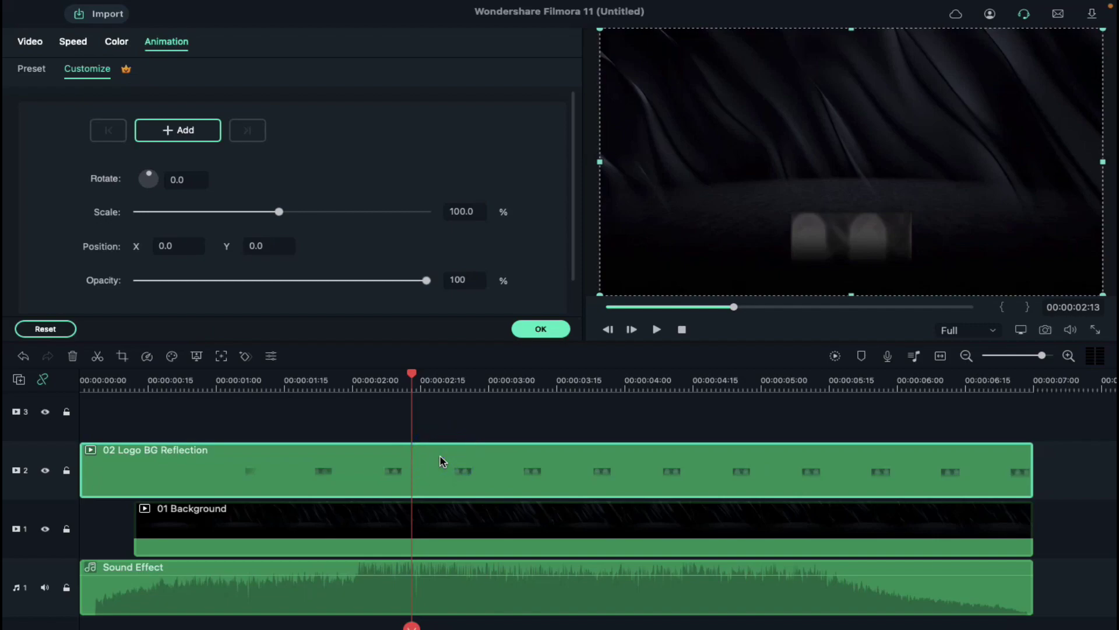
click(30, 45)
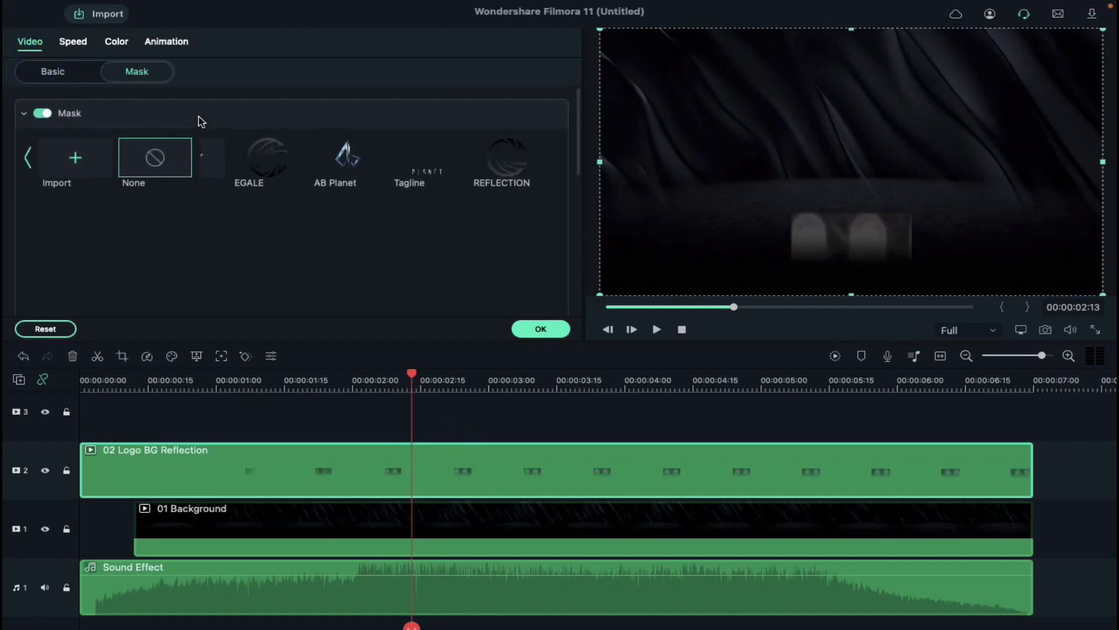
click(493, 170)
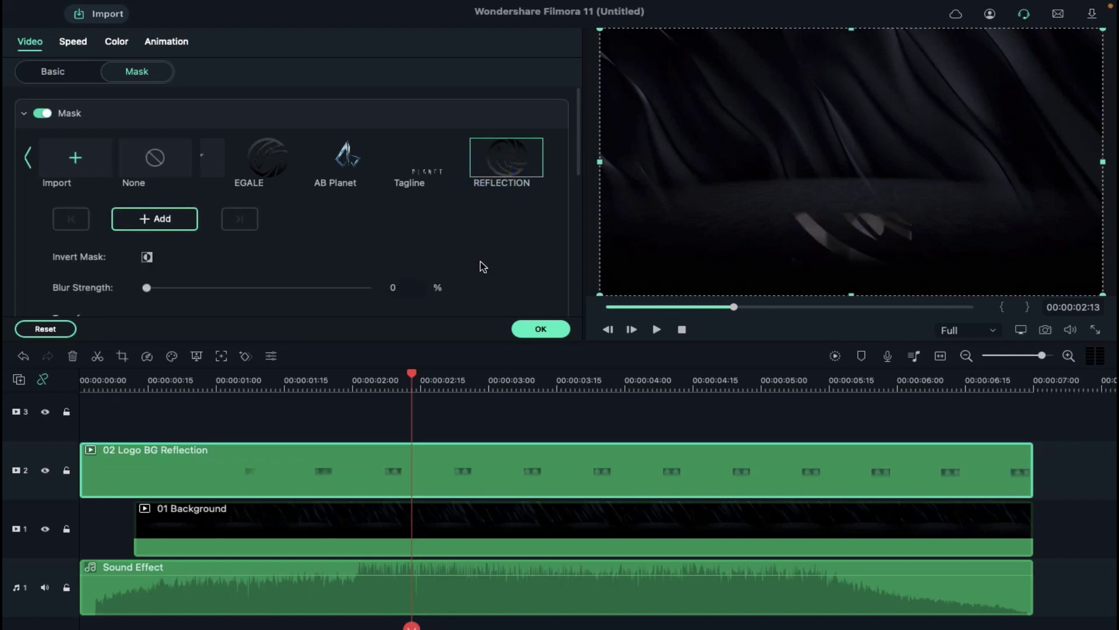
scroll(481, 262, down, 3)
scroll(437, 258, down, 2)
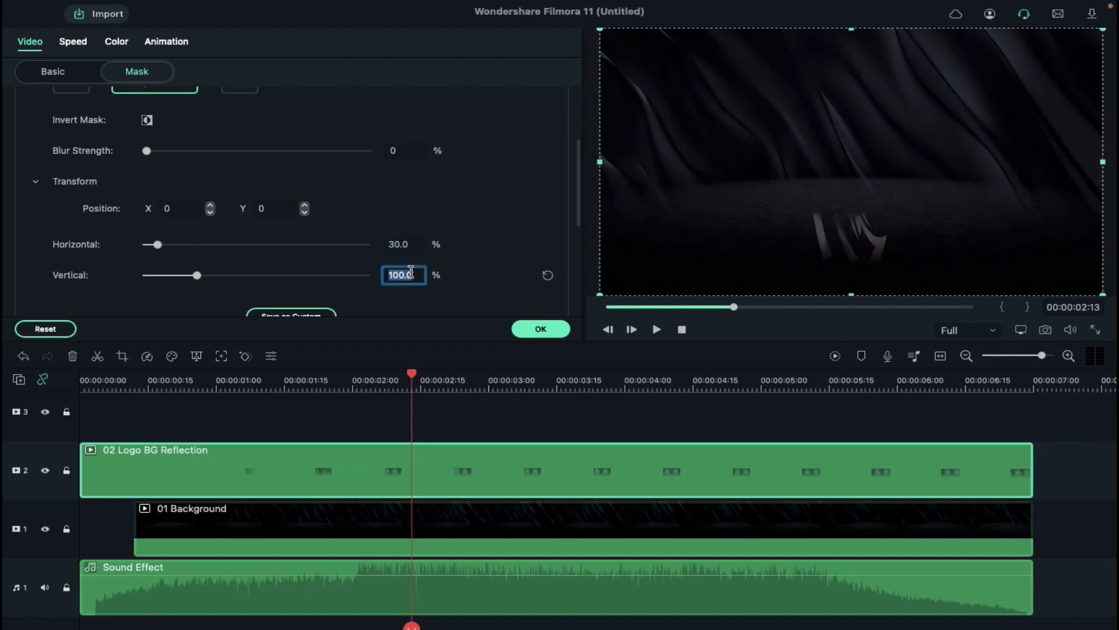
text(30)
key(Return)
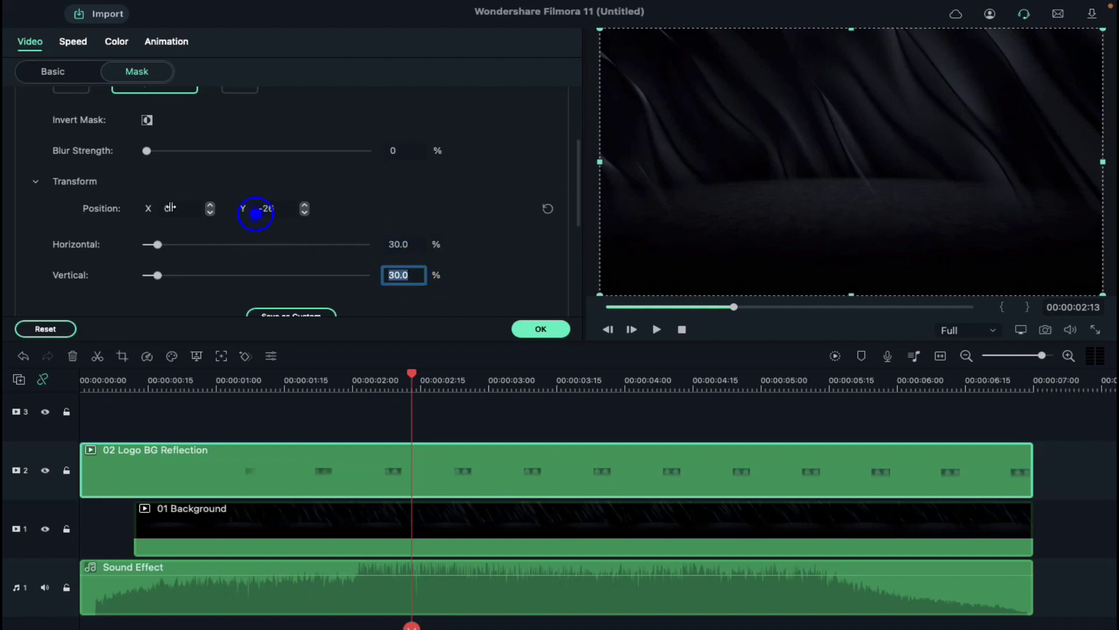
drag(134, 207, 5, 206)
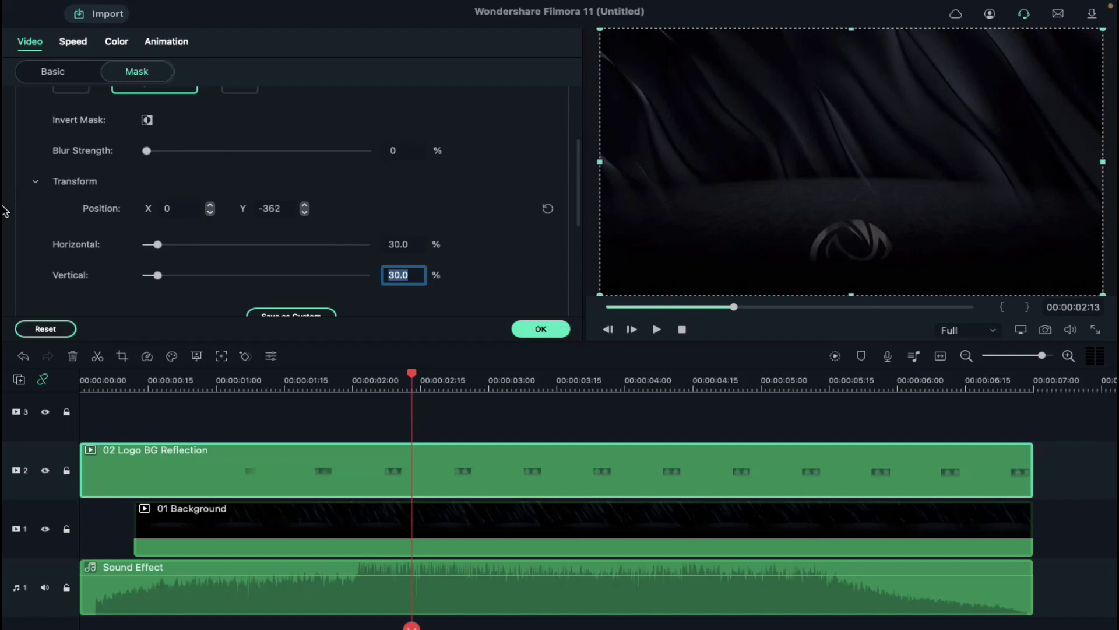
- Confirm the reflection mask and place 03 Logo BG on track 3
click(541, 329)
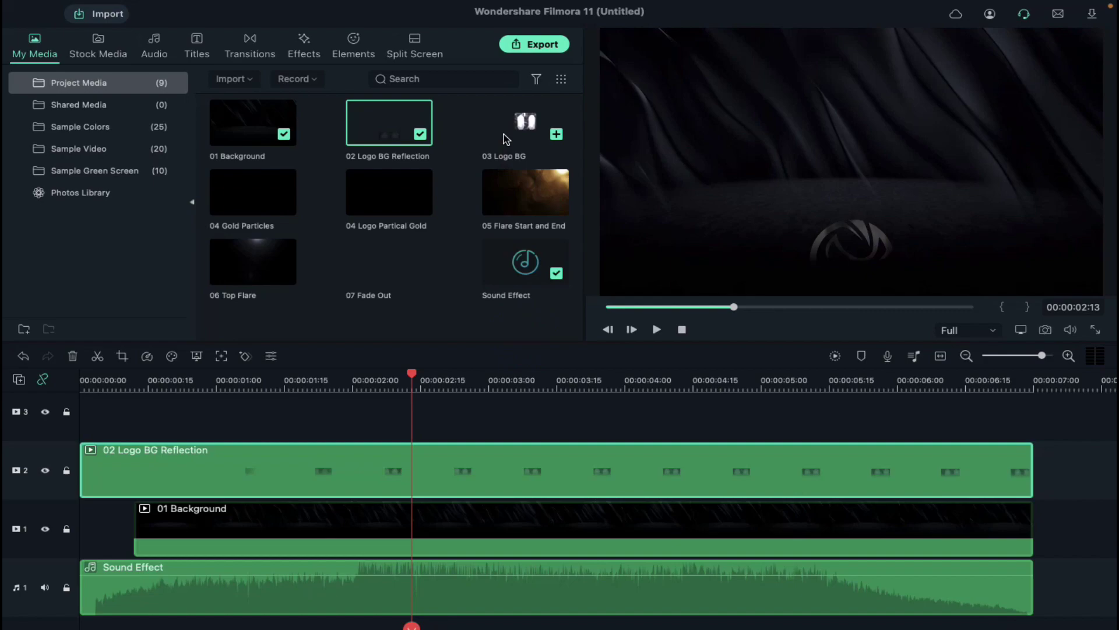
drag(525, 123, 81, 414)
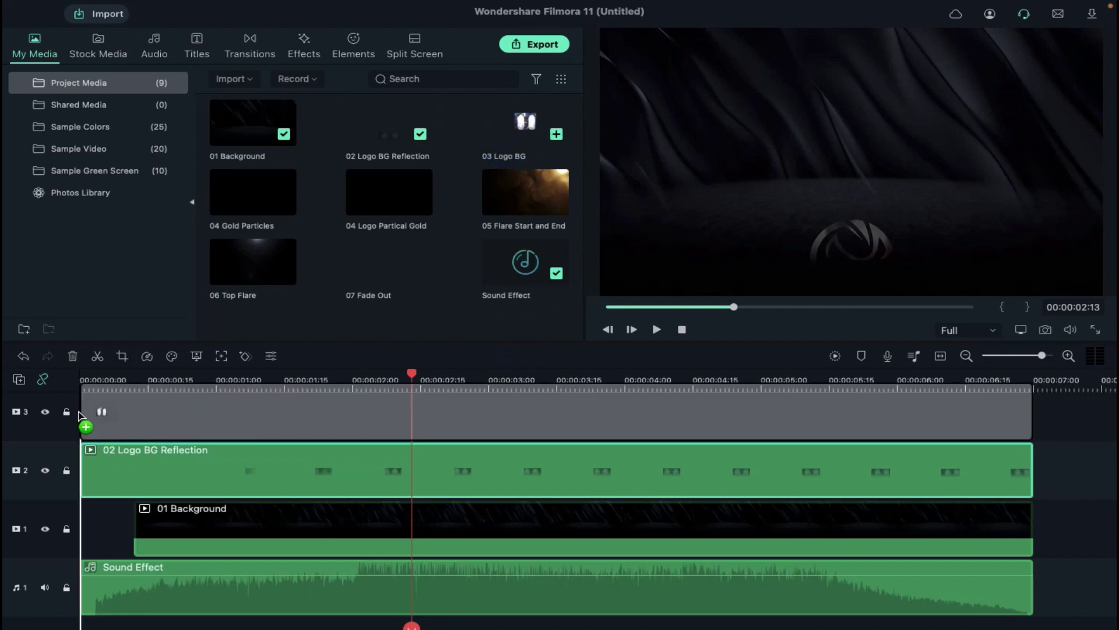
drag(459, 420, 460, 420)
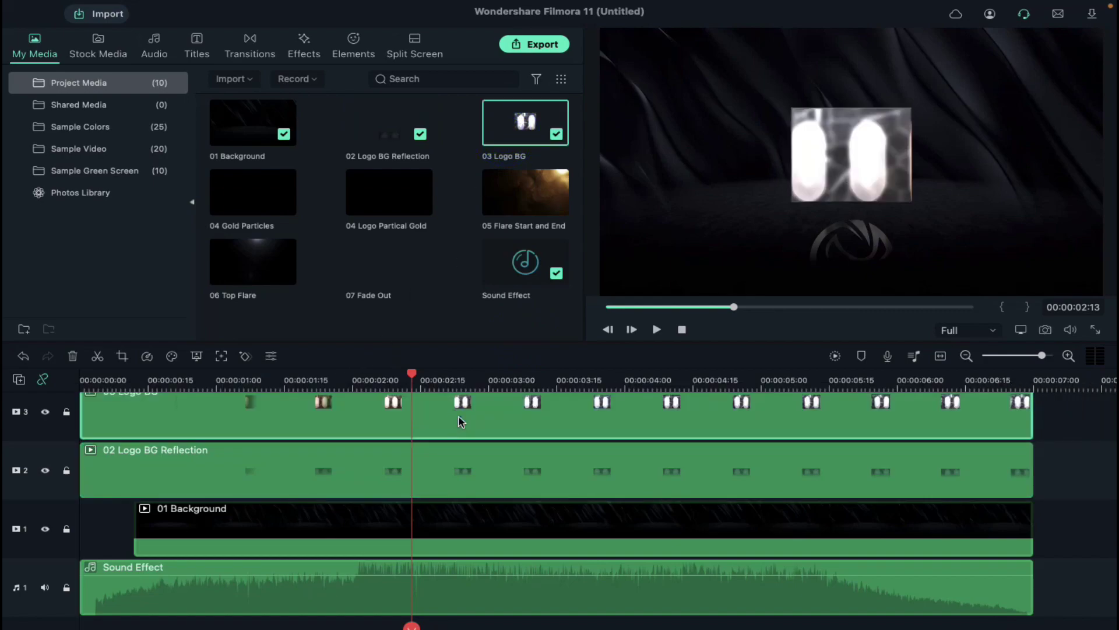
- Mask 03 Logo BG with the EGALE shape at 30% horizontal and vertical
double_click(462, 416)
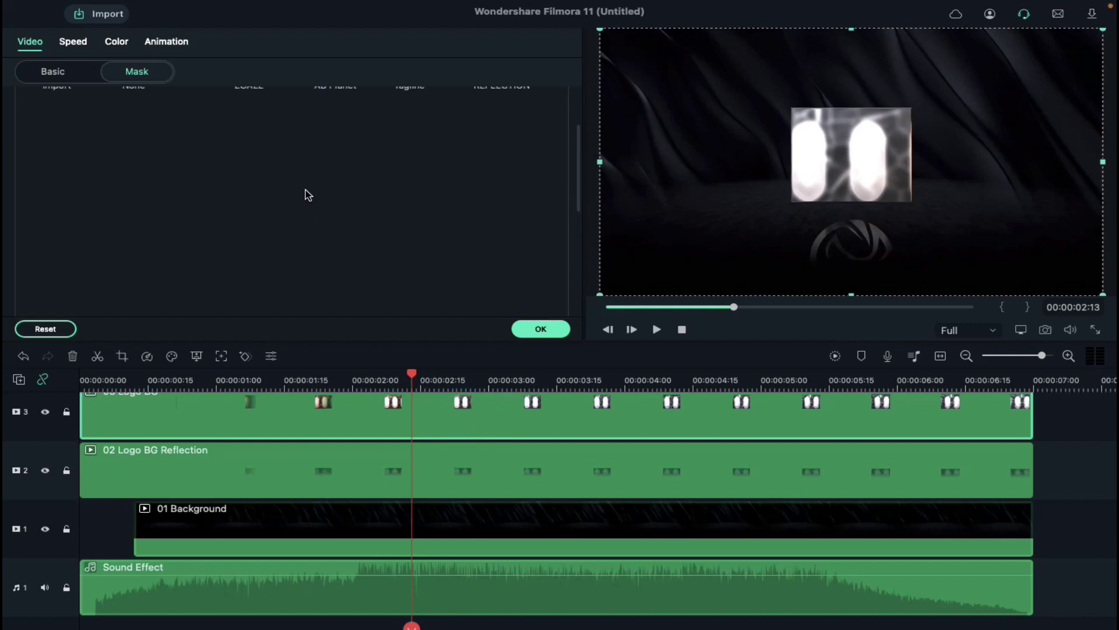
scroll(306, 194, up, 2)
click(266, 158)
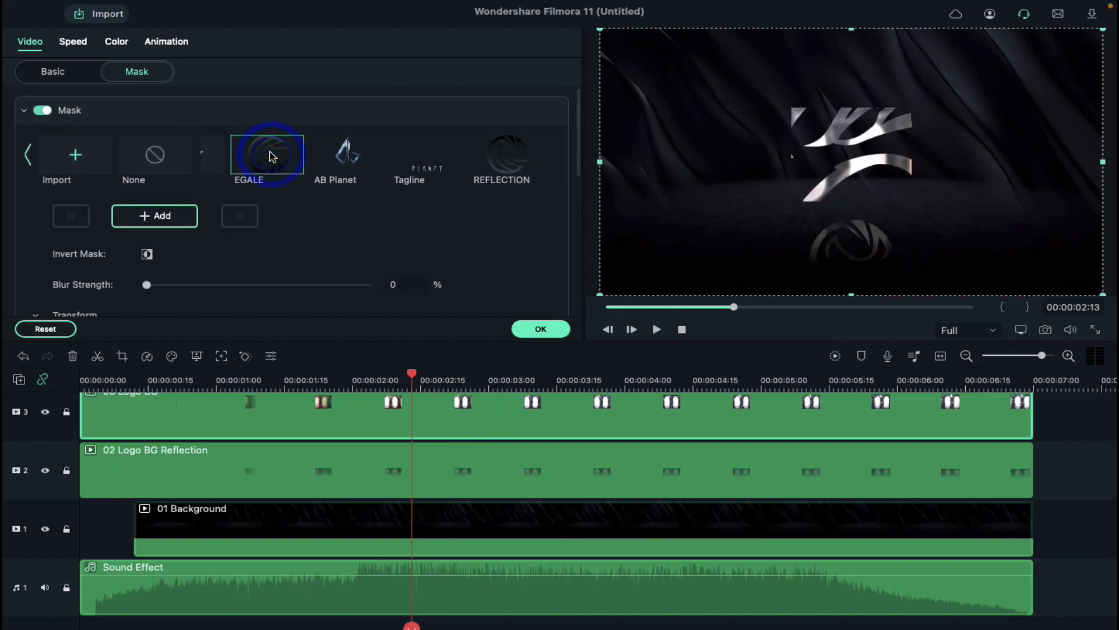
scroll(337, 232, down, 3)
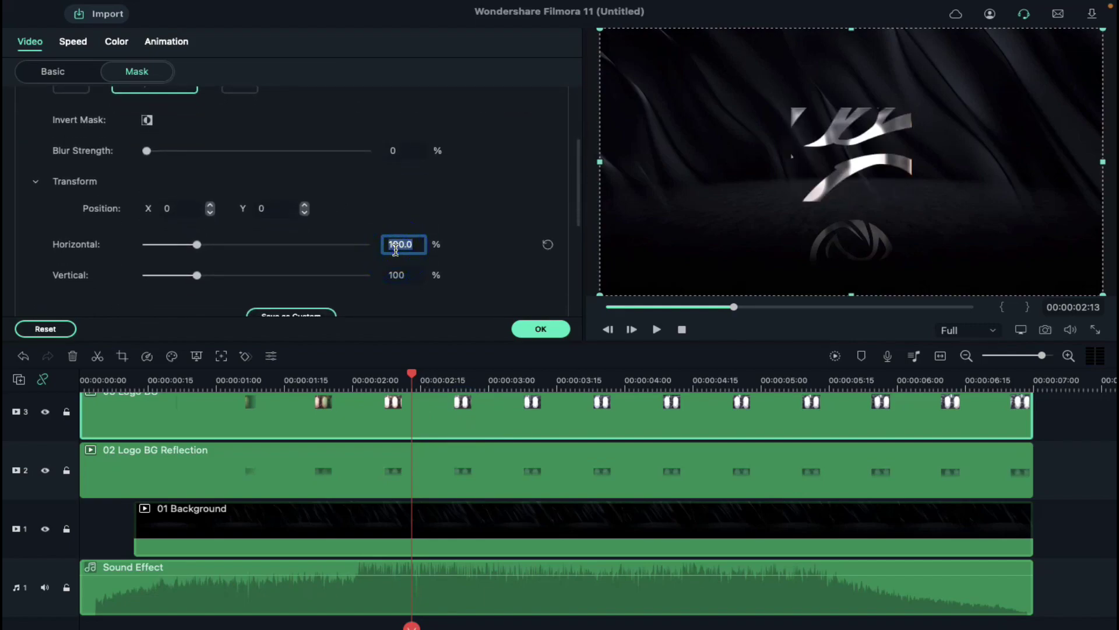
text(30)
click(411, 275)
text(30)
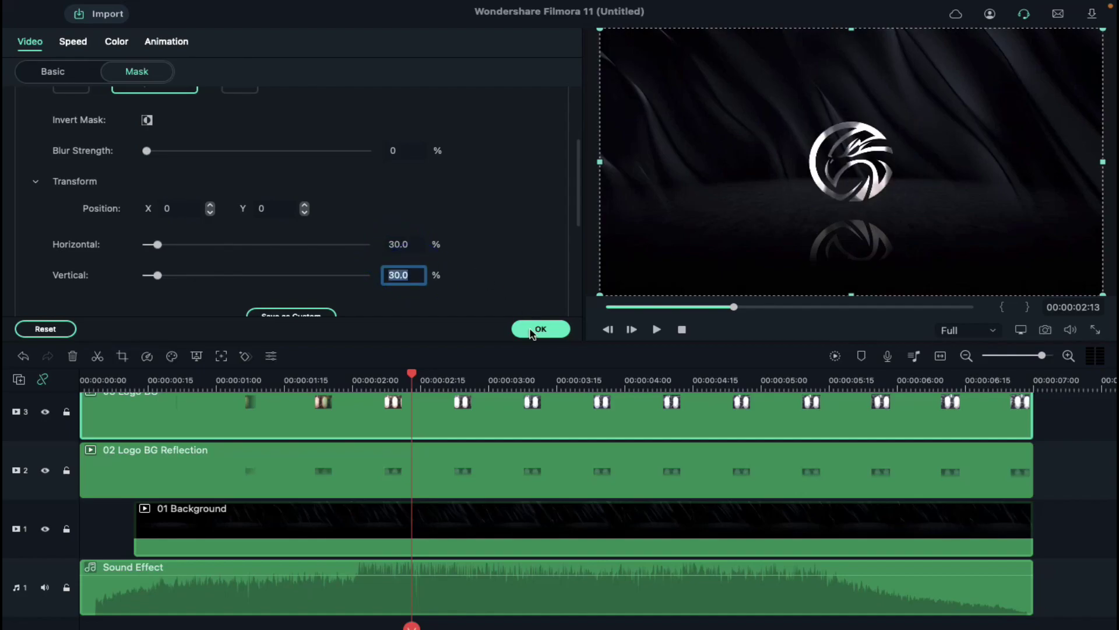
click(539, 329)
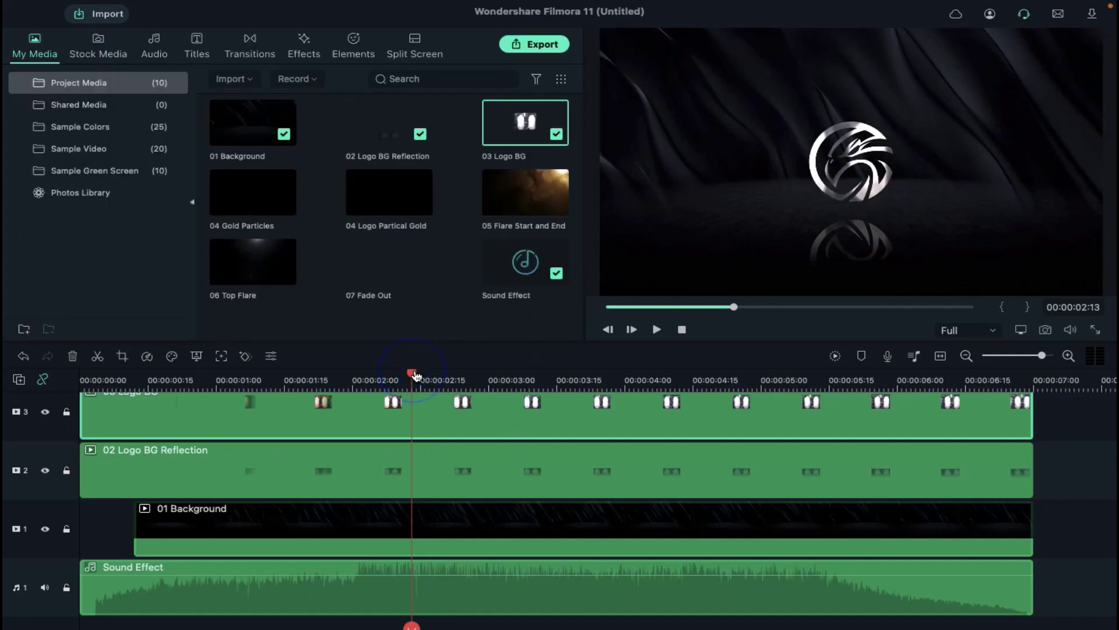
- Keyframe 03 Logo BG scale from 100% at 00:00:02:20 to 110% at 00:00:07:00
drag(417, 376, 446, 371)
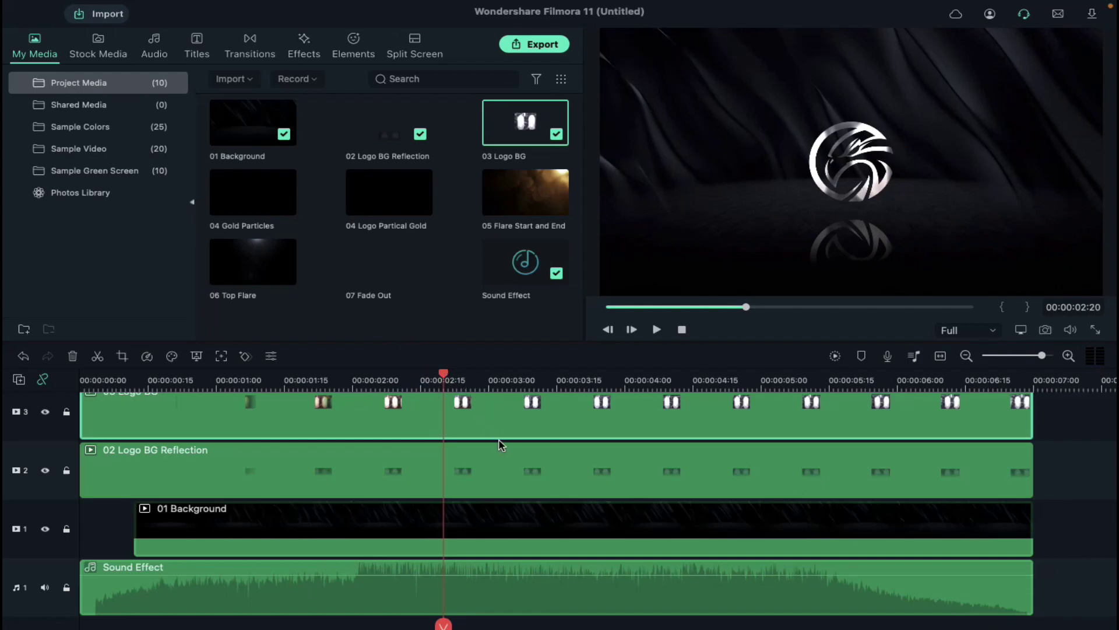
double_click(465, 415)
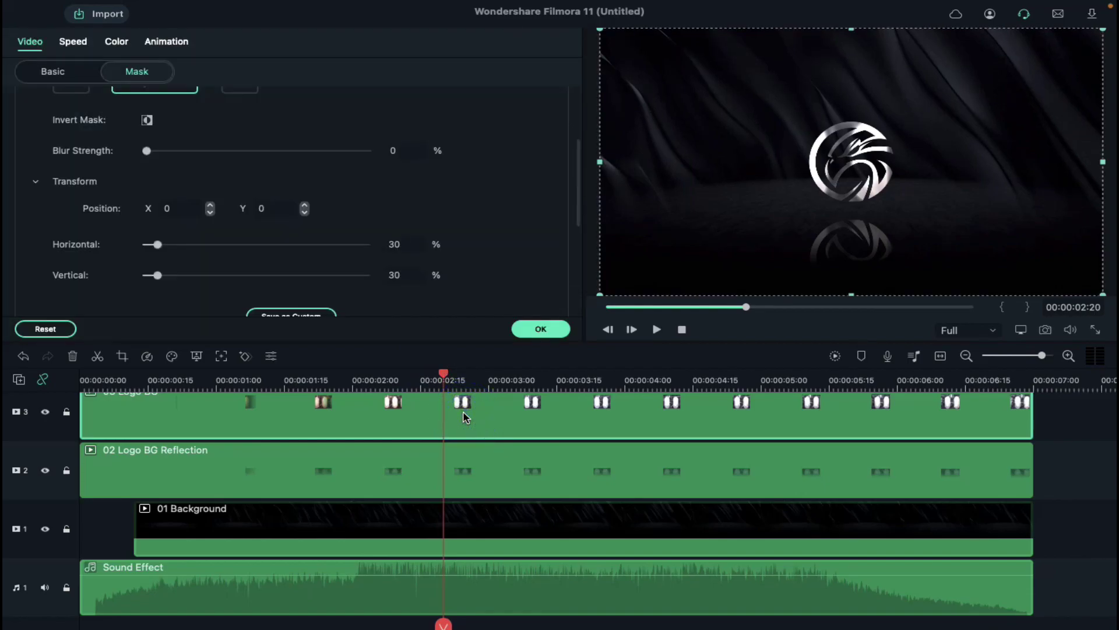
click(171, 47)
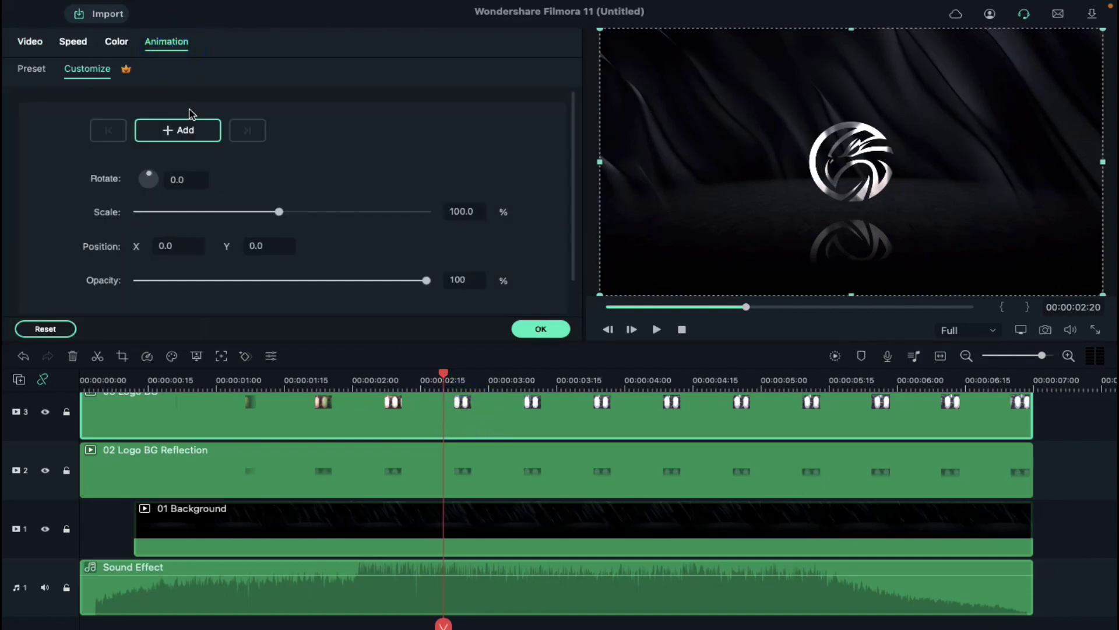
click(191, 123)
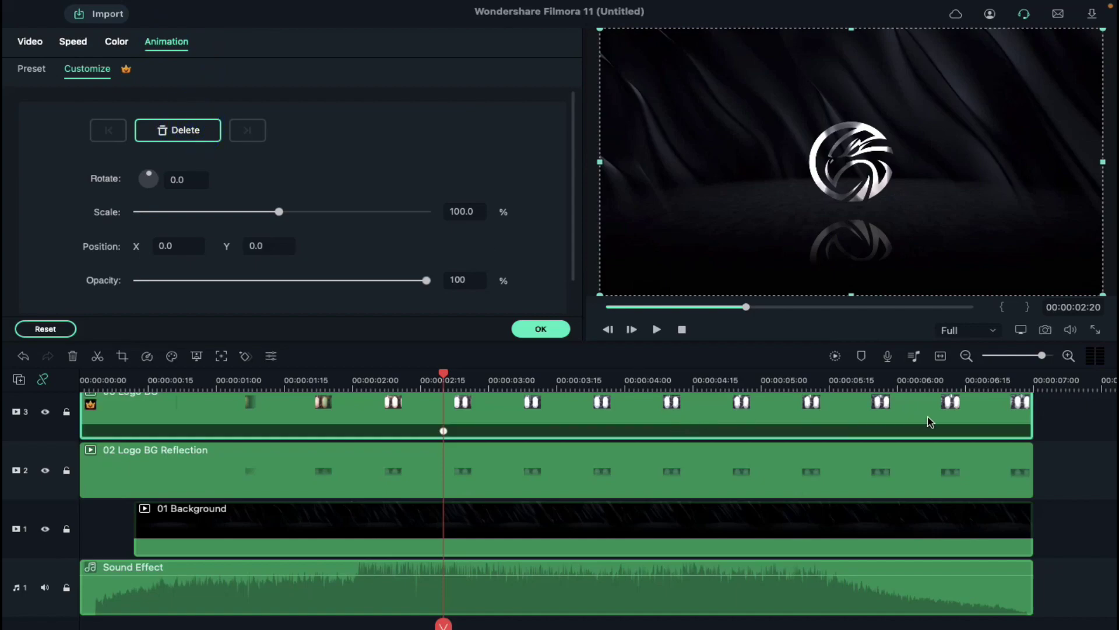
scroll(934, 429, up, 2)
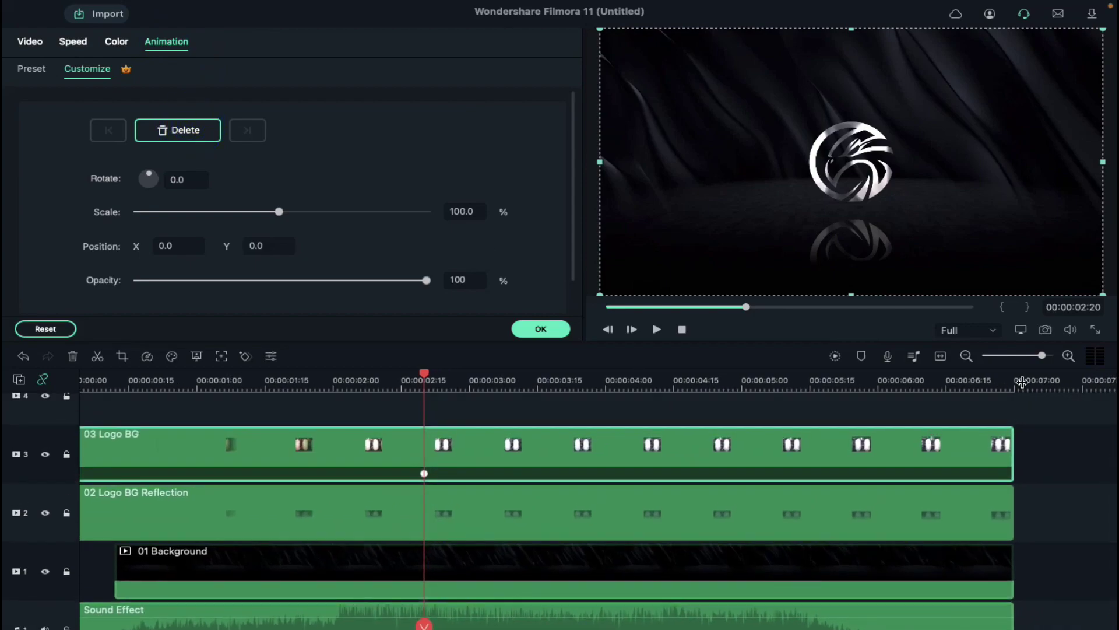
click(1015, 382)
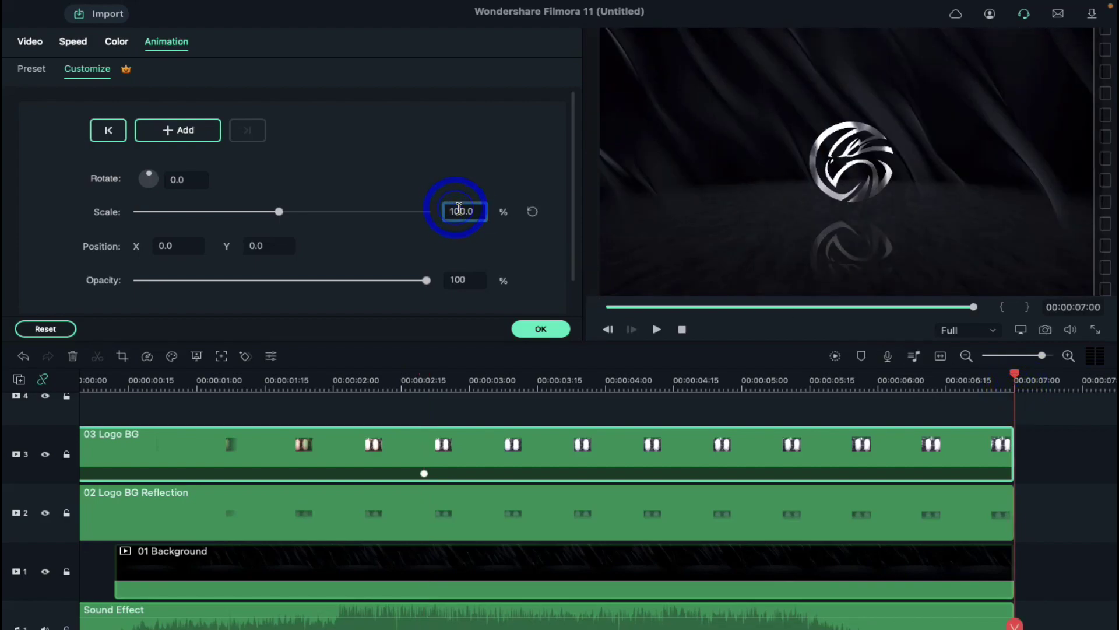
text(110)
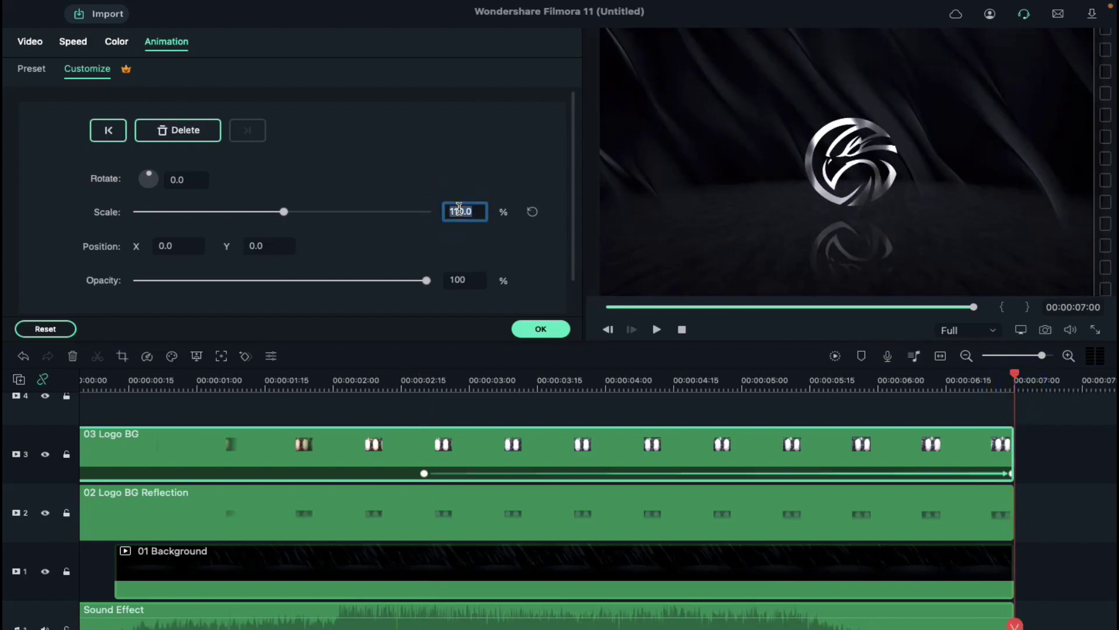
- Keyframe 02 Logo BG Reflection scale from 100% at 00:00:02:20 to 110% at 00:00:07:00 and apply
click(407, 379)
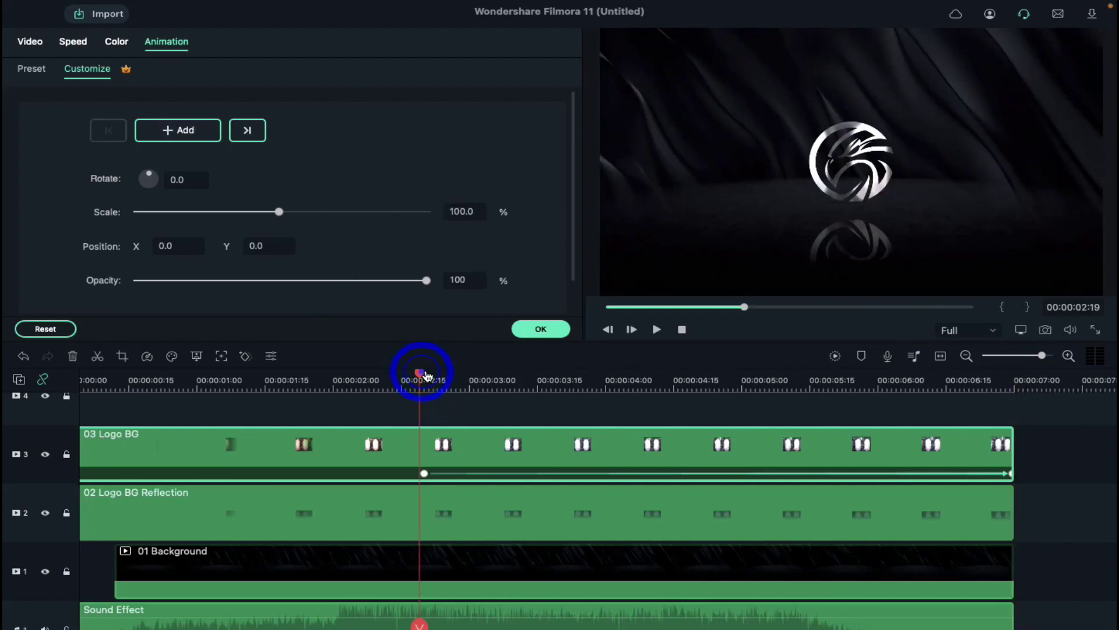
click(425, 378)
click(478, 522)
click(177, 130)
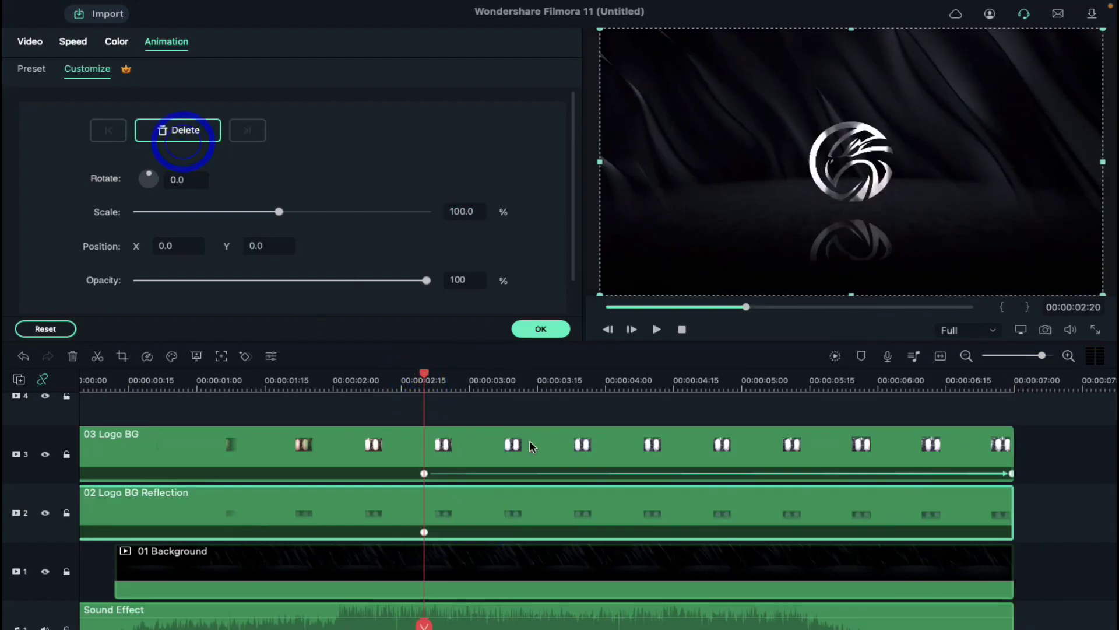
click(423, 379)
click(1014, 381)
text(110)
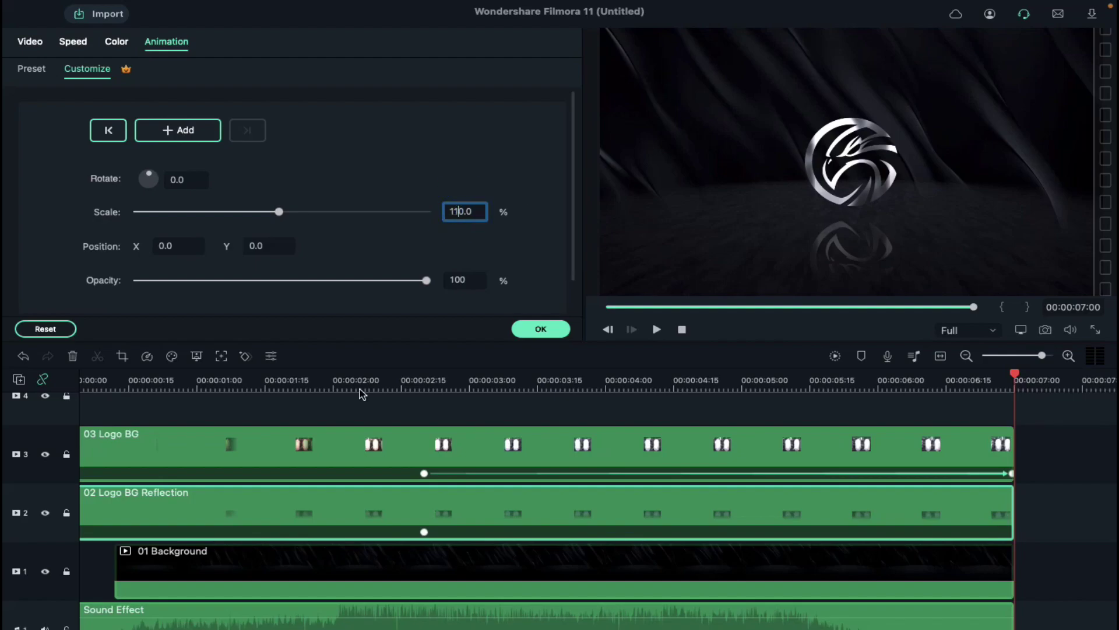
key(Return)
click(541, 329)
scroll(442, 474, up, 1)
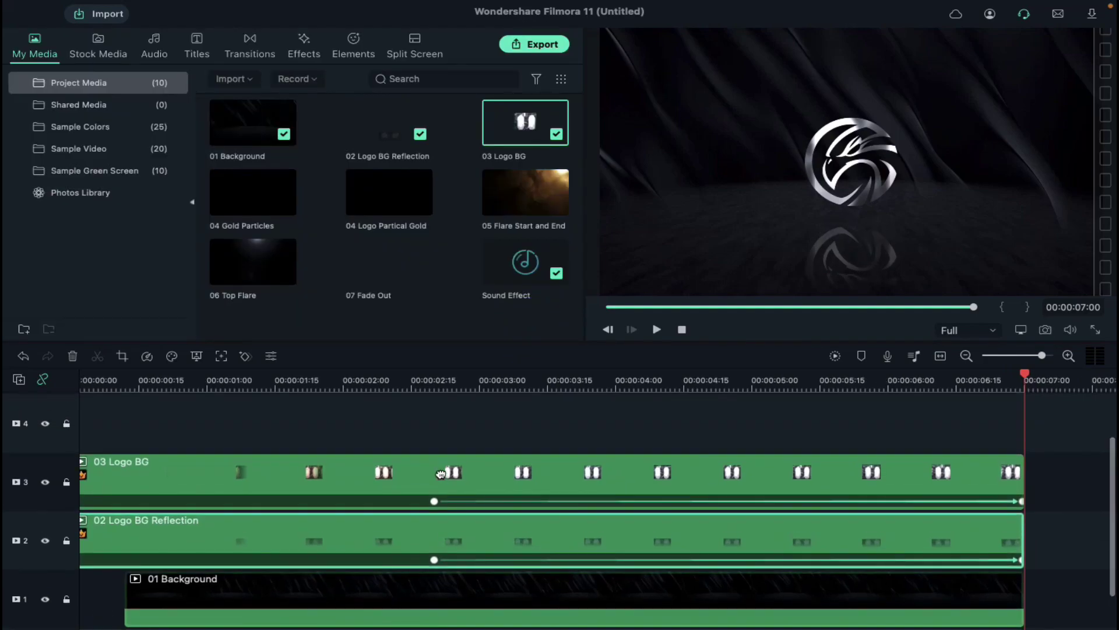
- Add the Luma Sharp effect on track 4 across the full seven seconds with intensity 30
click(304, 54)
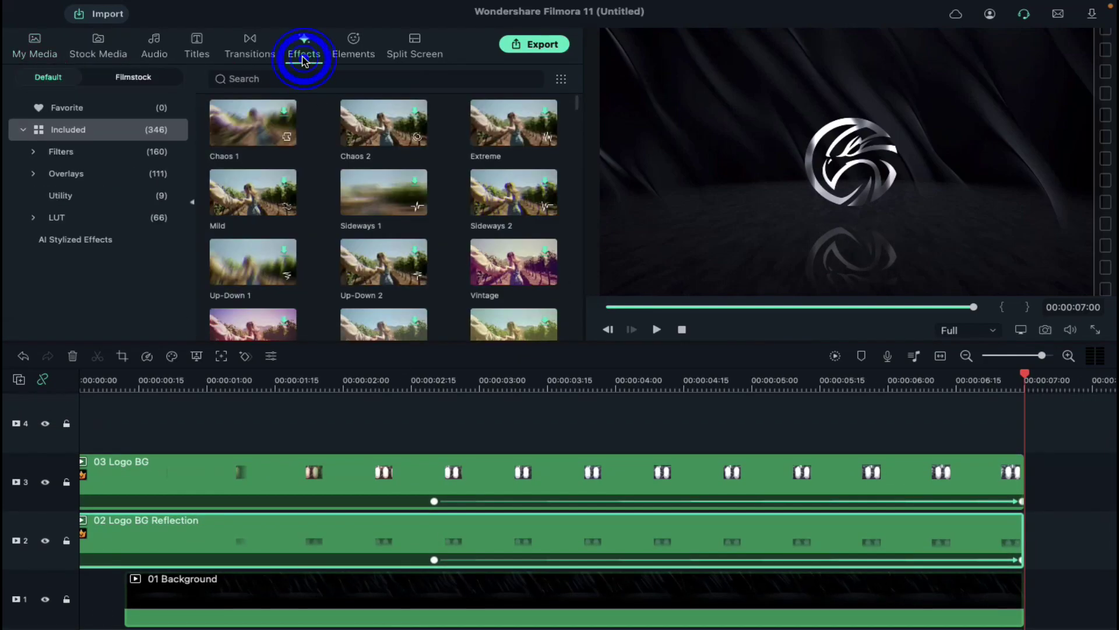
click(303, 78)
text(sharp)
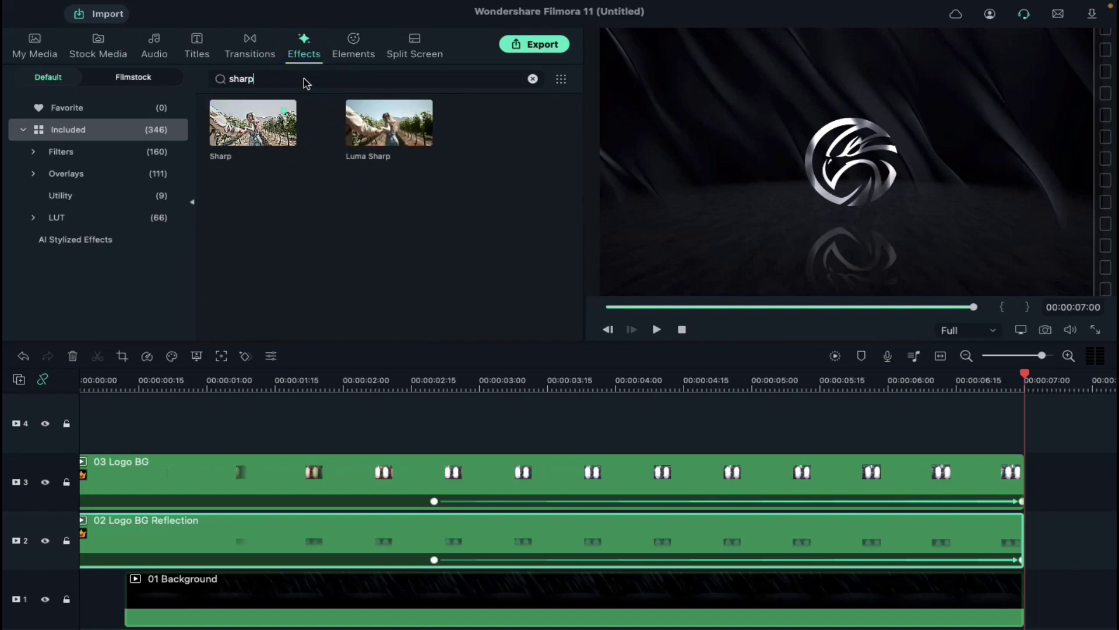
mouse_move(389, 127)
mouse_down()
mouse_move(112, 444)
mouse_move(82, 448)
mouse_up()
drag(760, 425, 1034, 424)
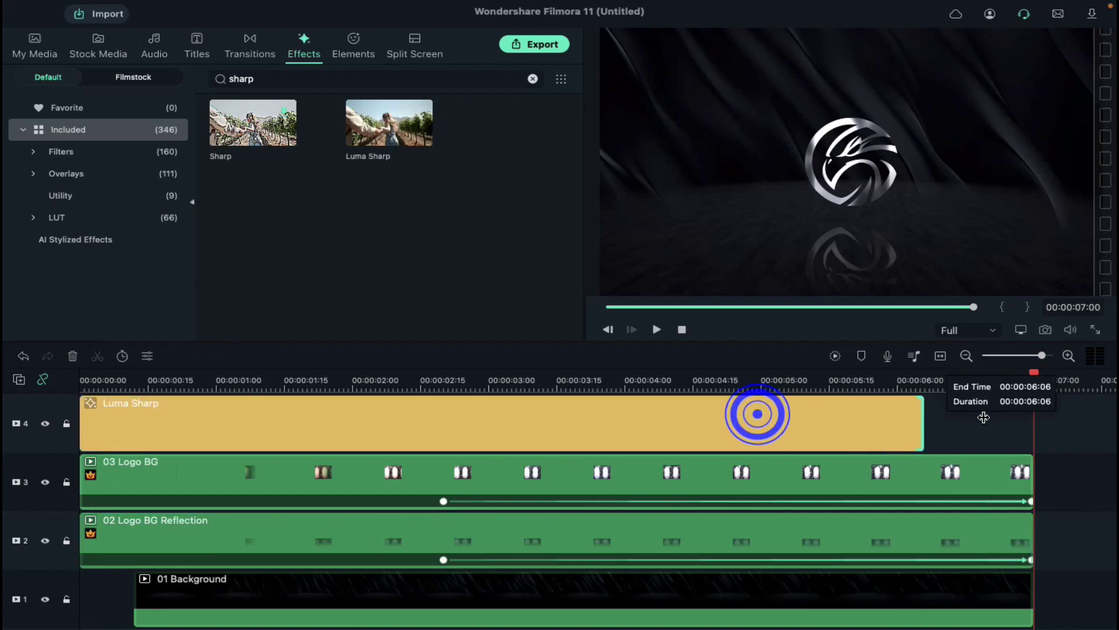
double_click(656, 425)
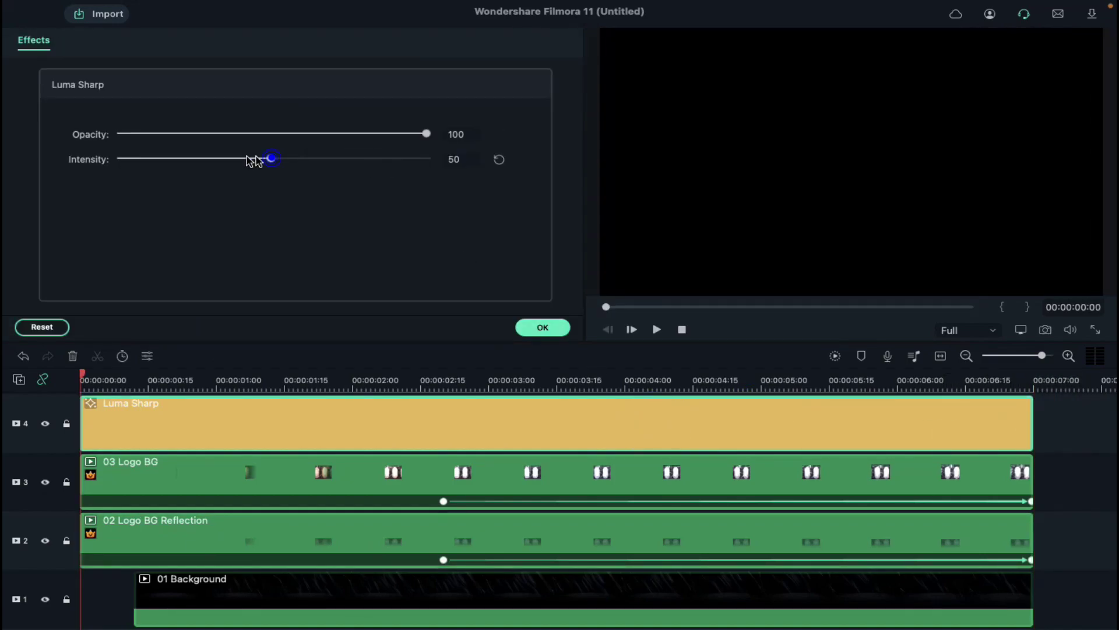
click(540, 329)
click(487, 382)
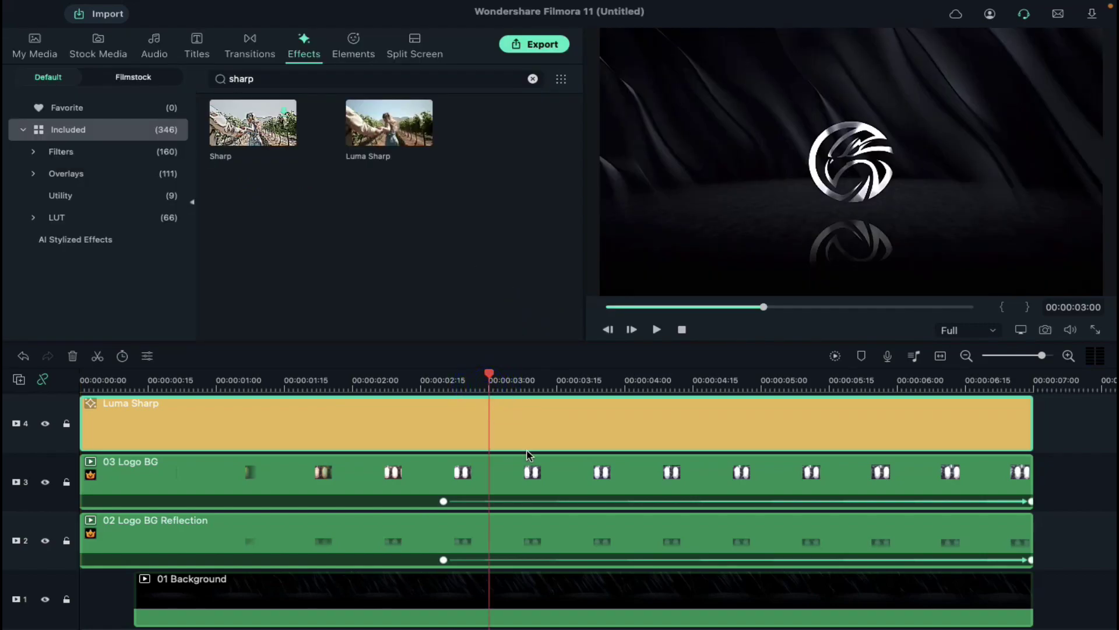
scroll(528, 455, up, 3)
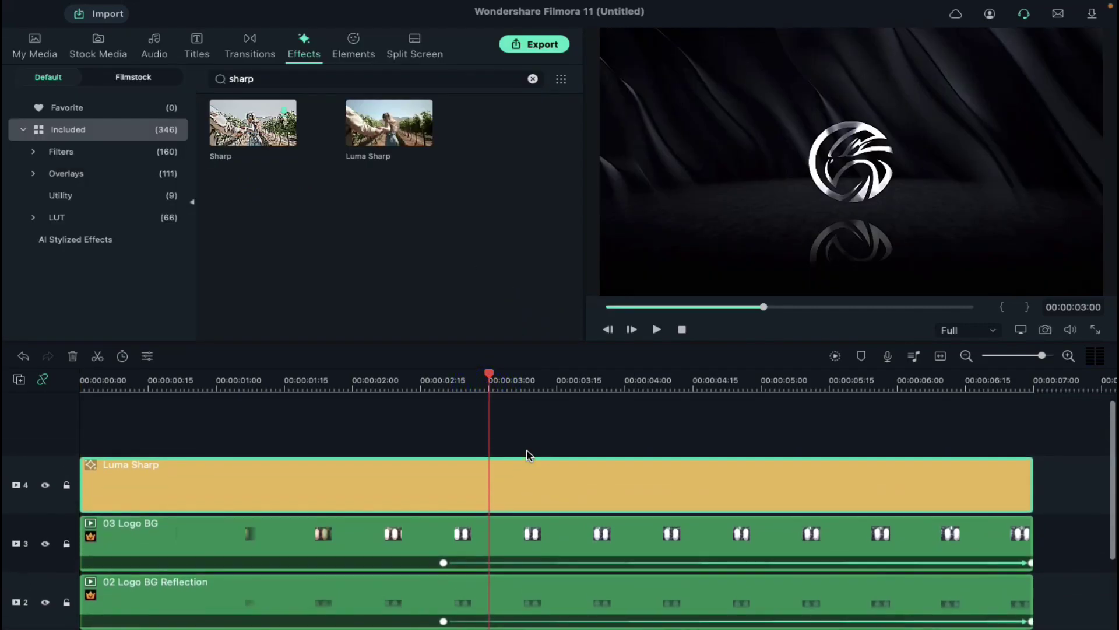
- Preview the 04 Gold Particles and 04 Logo Partical Gold clips in My Media
click(29, 54)
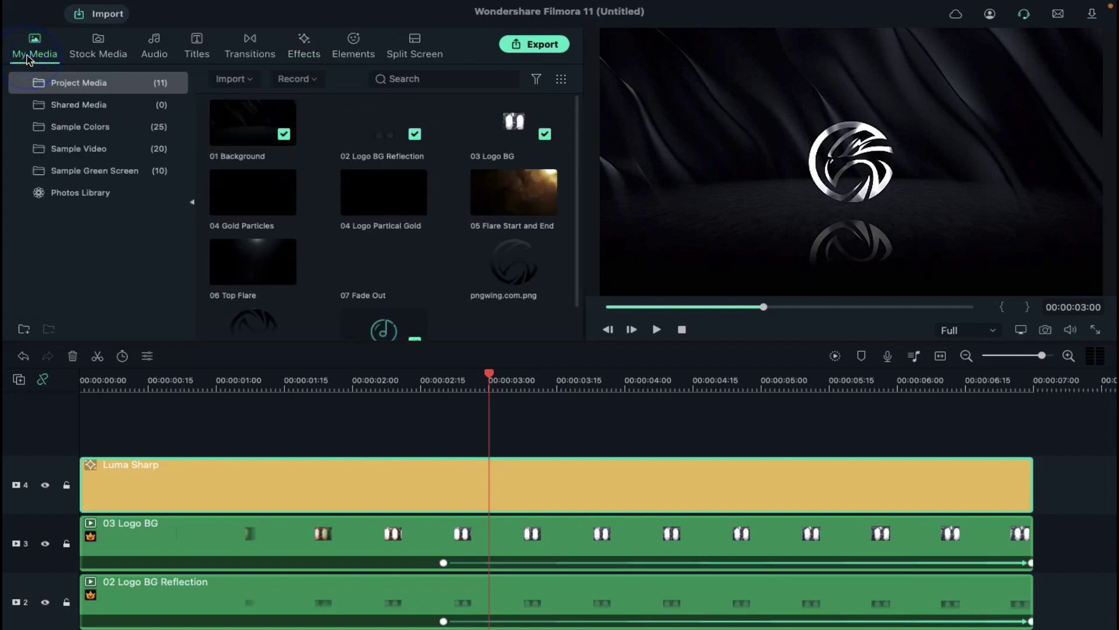
double_click(266, 192)
click(656, 329)
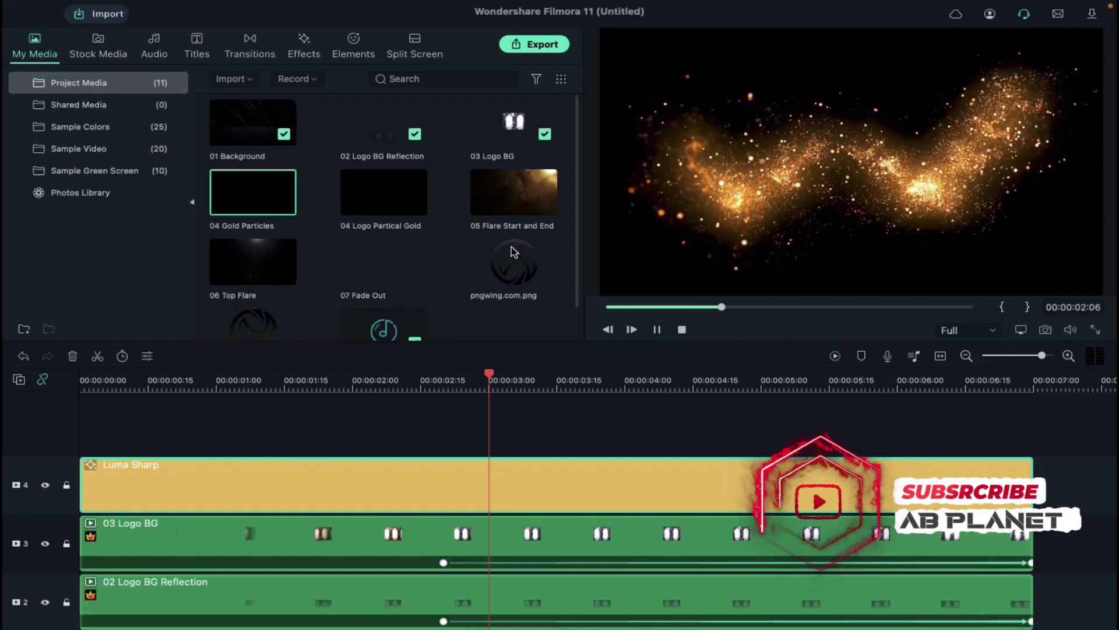
double_click(372, 203)
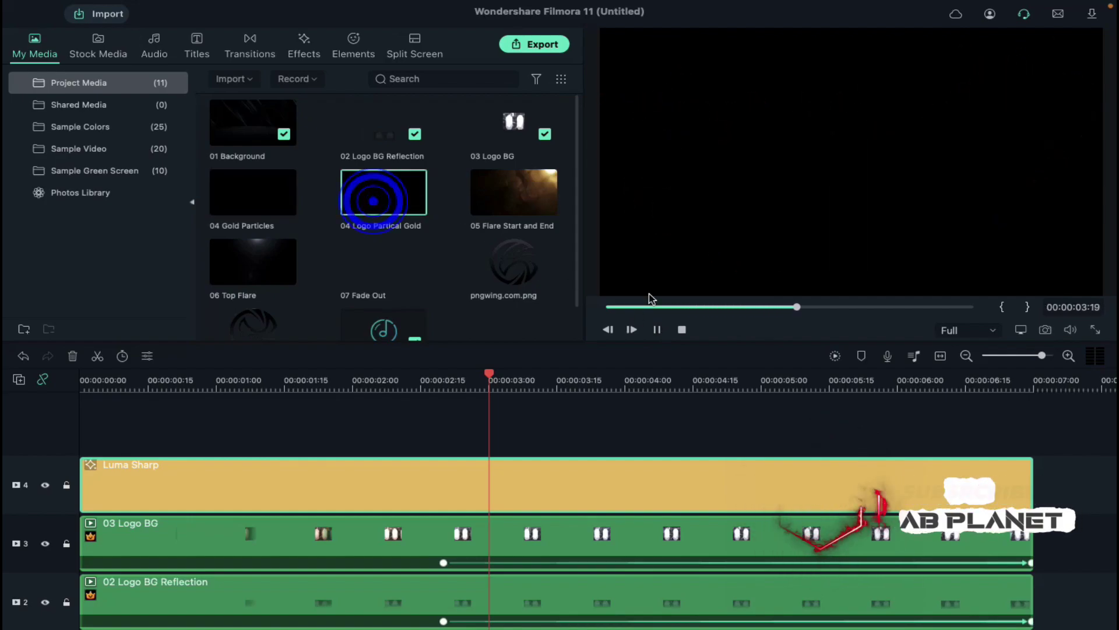
click(656, 330)
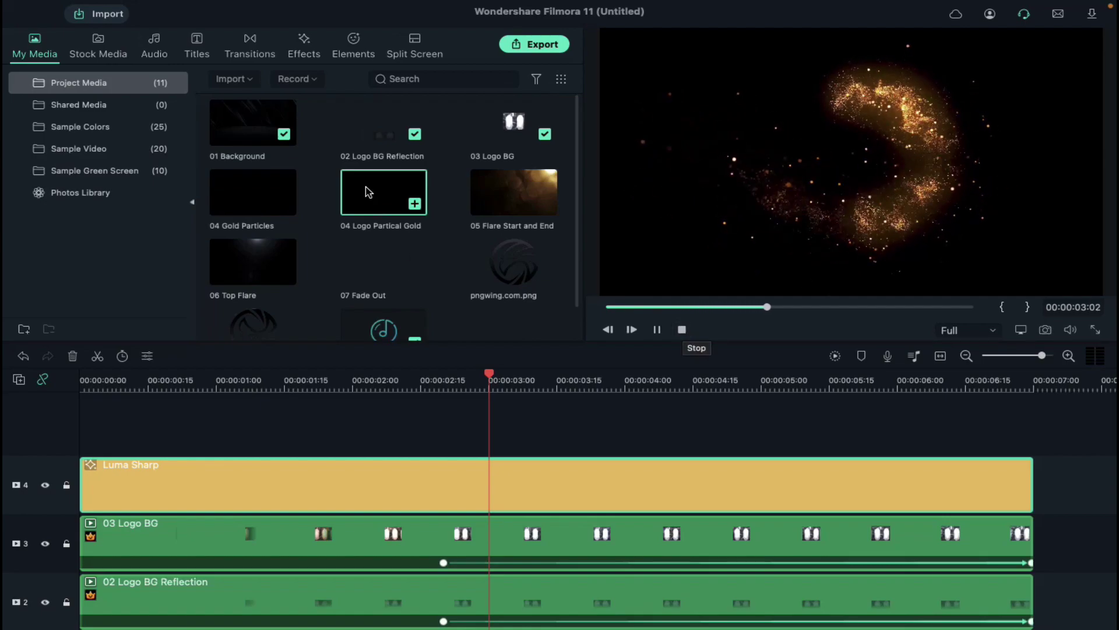
- Place 04 Logo Partical Gold on track 5 from the timeline start with Screen blending
mouse_move(383, 193)
mouse_down()
mouse_move(84, 415)
mouse_move(410, 419)
mouse_up()
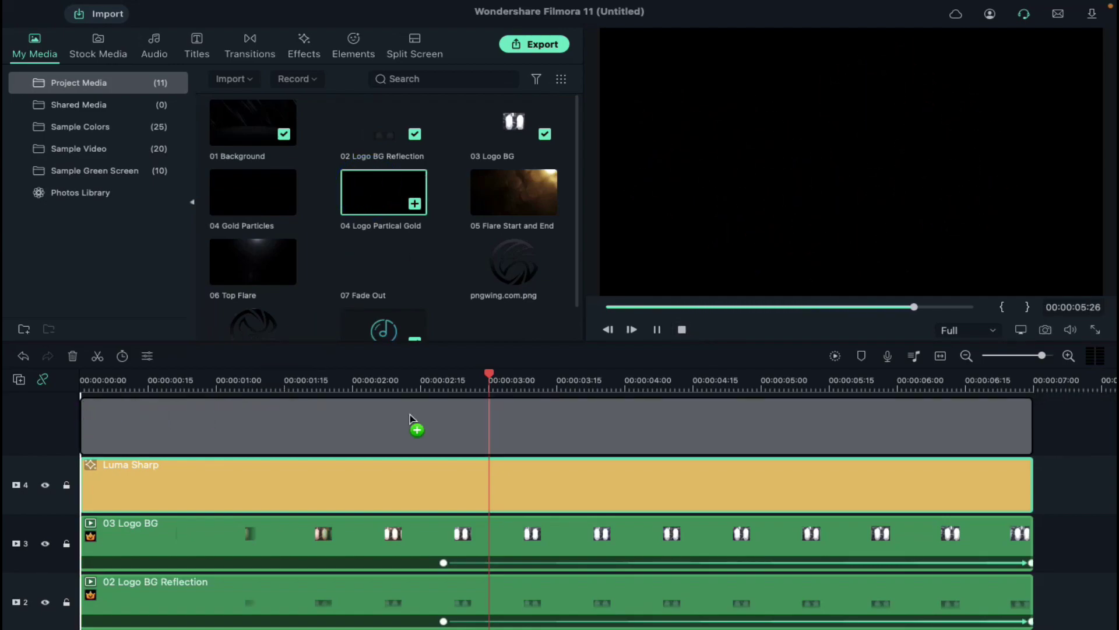
drag(513, 424, 513, 425)
double_click(514, 425)
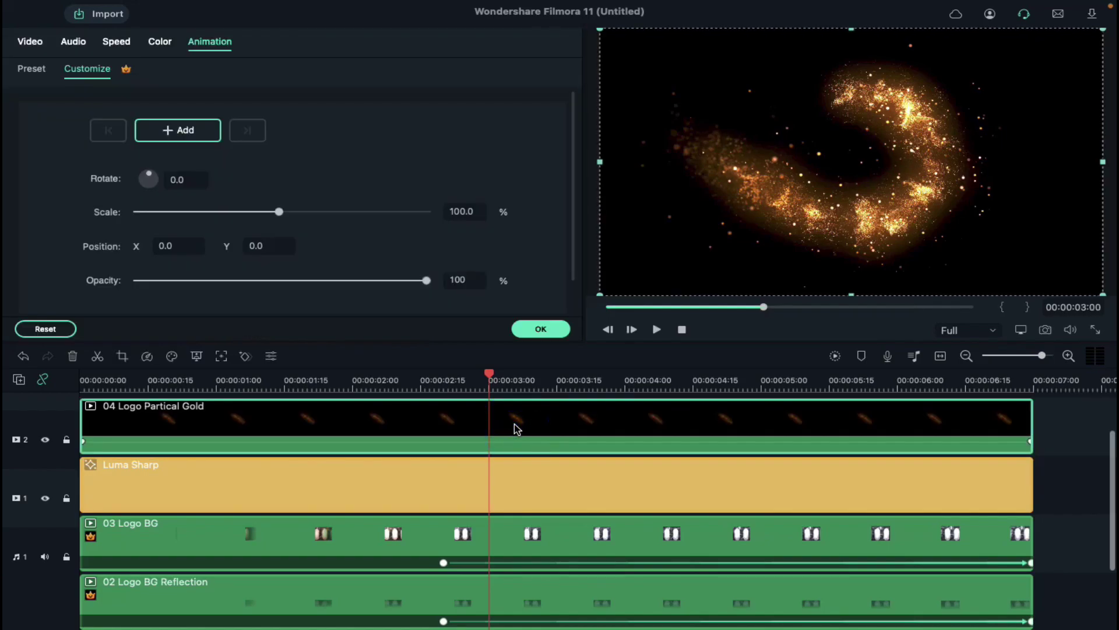
click(32, 42)
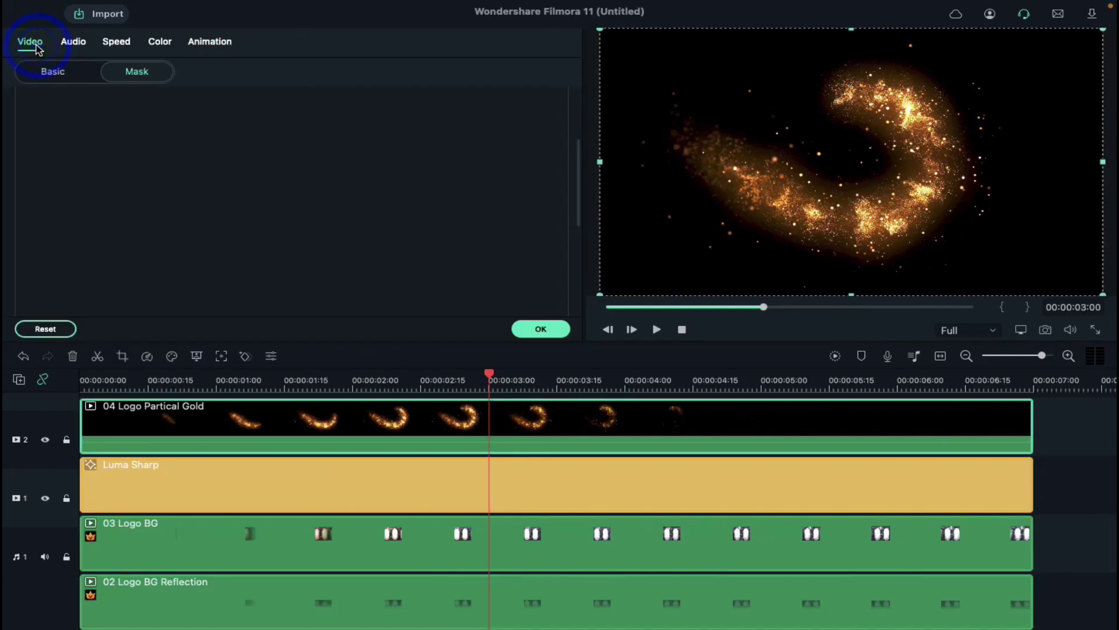
click(53, 71)
click(206, 201)
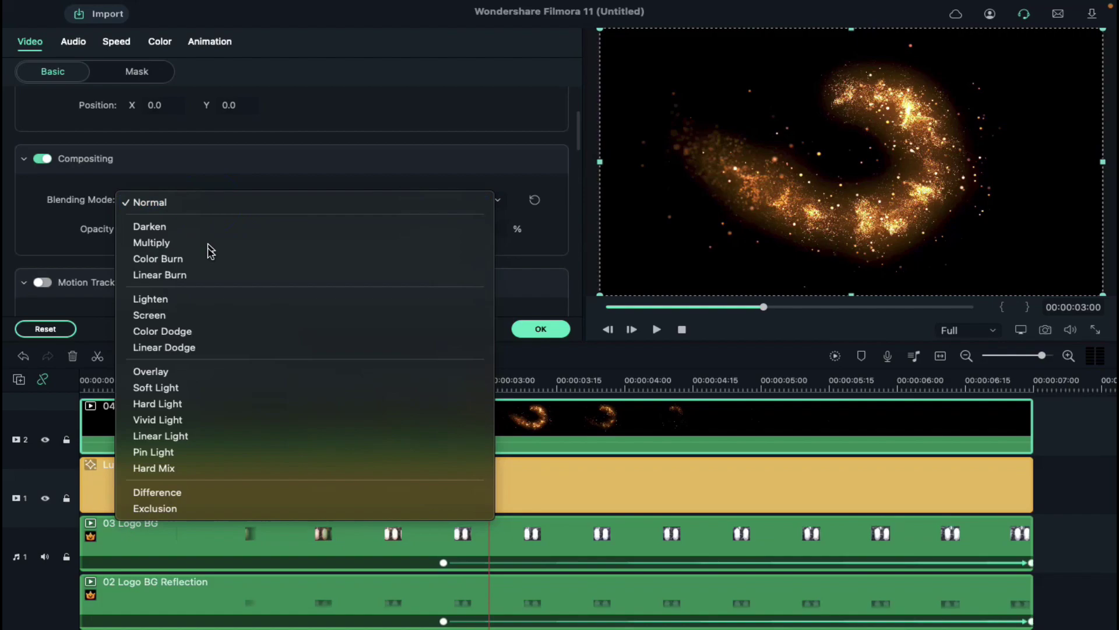
click(217, 315)
- Place 05 Flare Start and End on track 6 with Lighten blending
click(541, 329)
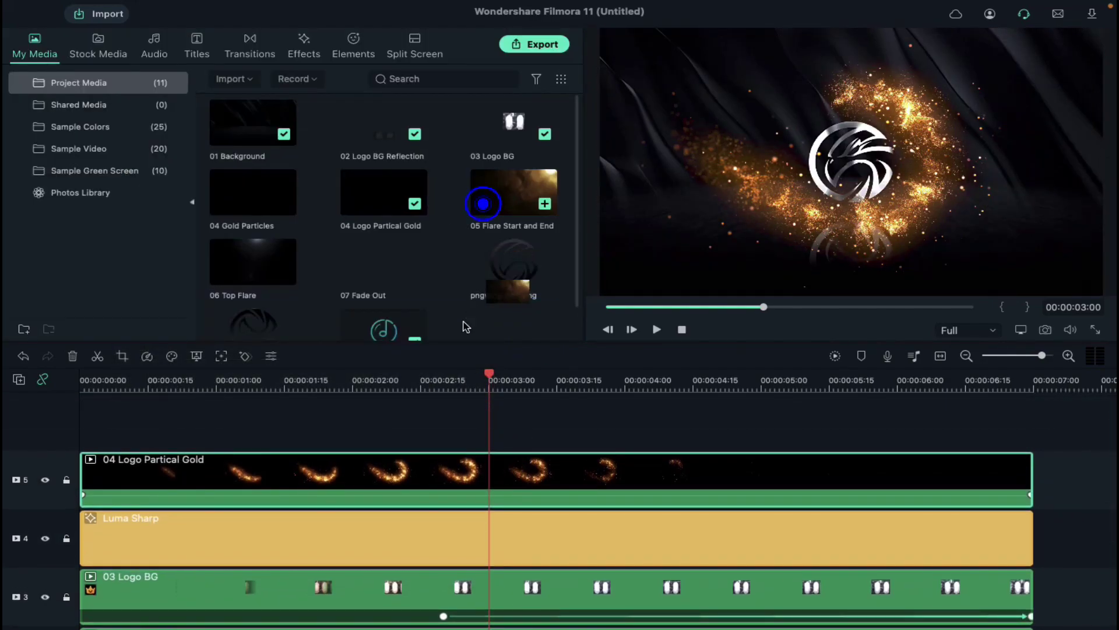
mouse_move(514, 197)
mouse_down()
mouse_move(268, 412)
mouse_move(86, 406)
mouse_up()
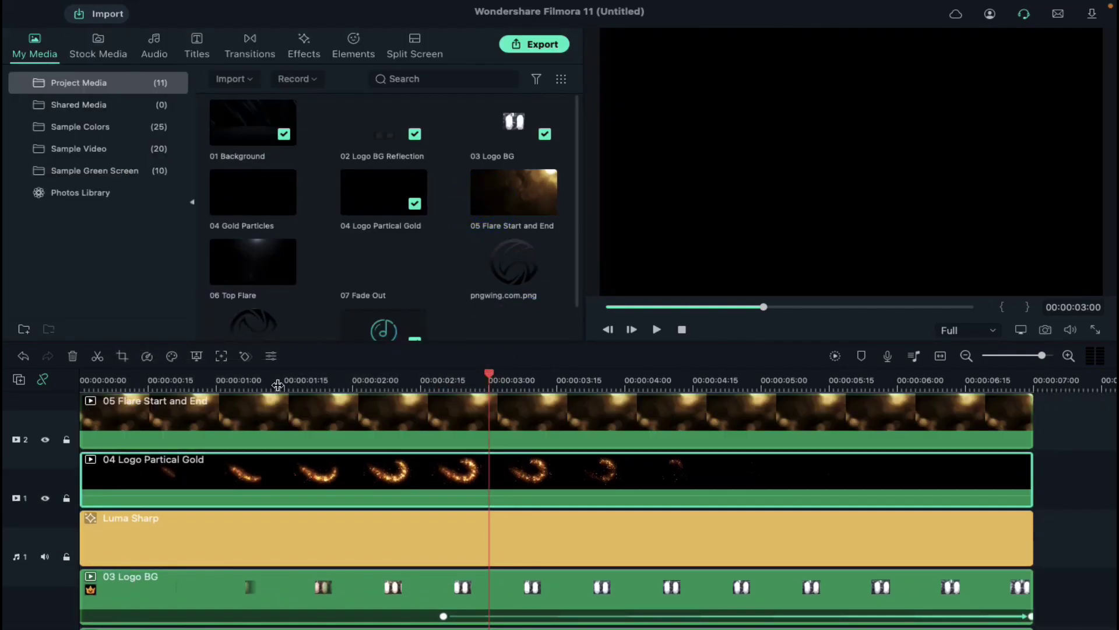
double_click(359, 415)
click(218, 202)
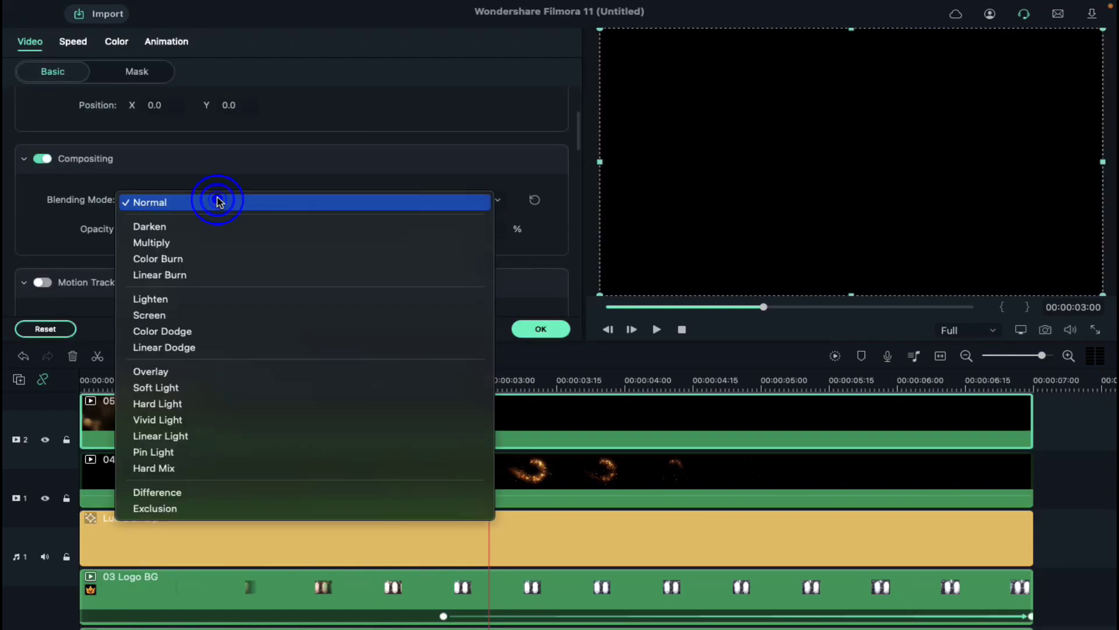
click(187, 297)
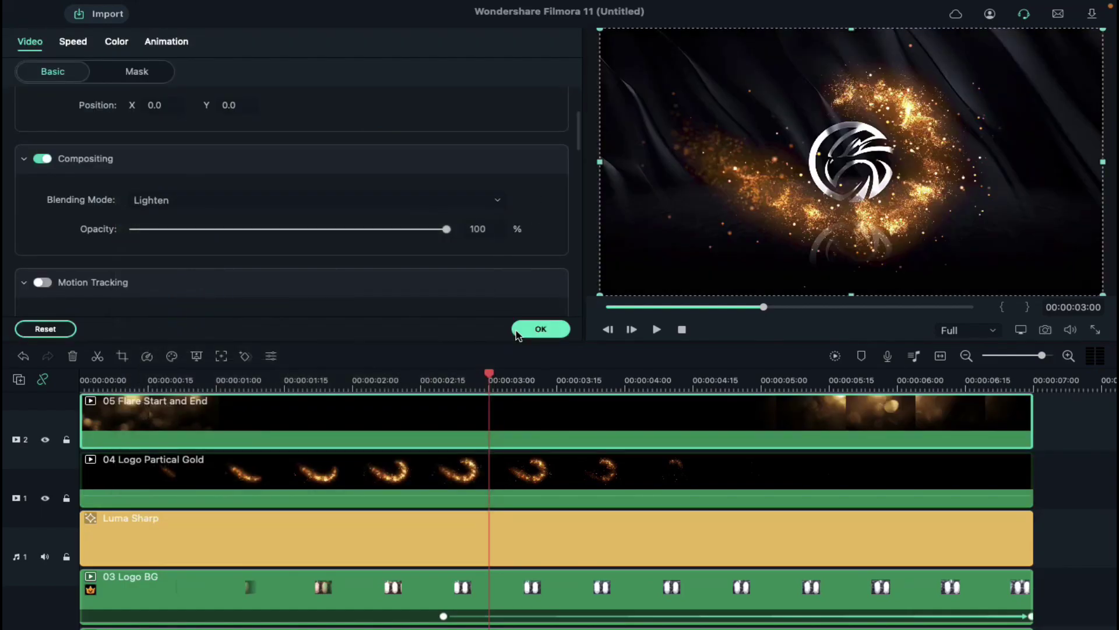
click(541, 330)
scroll(571, 451, up, 3)
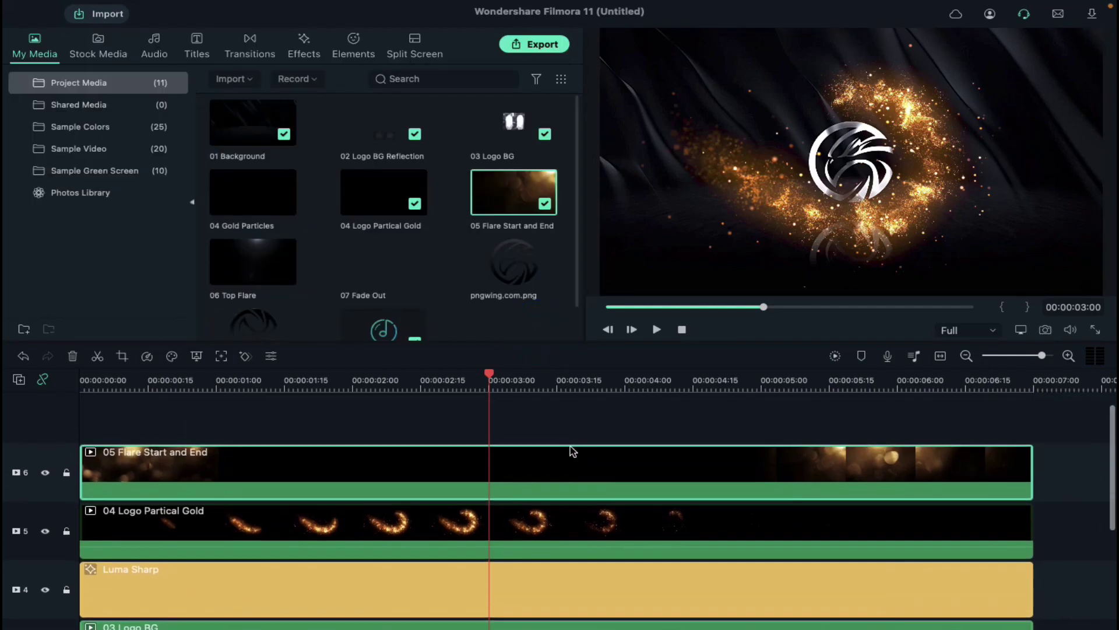
- Place 06 Top Flare on a new top track with Screen blending
drag(239, 248, 87, 420)
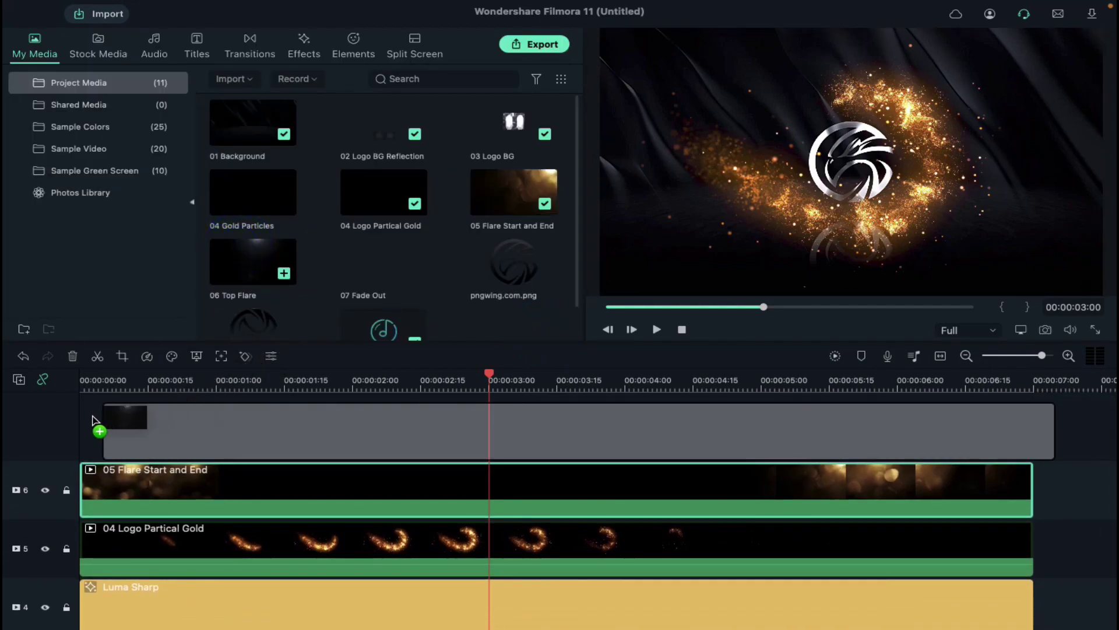
double_click(373, 436)
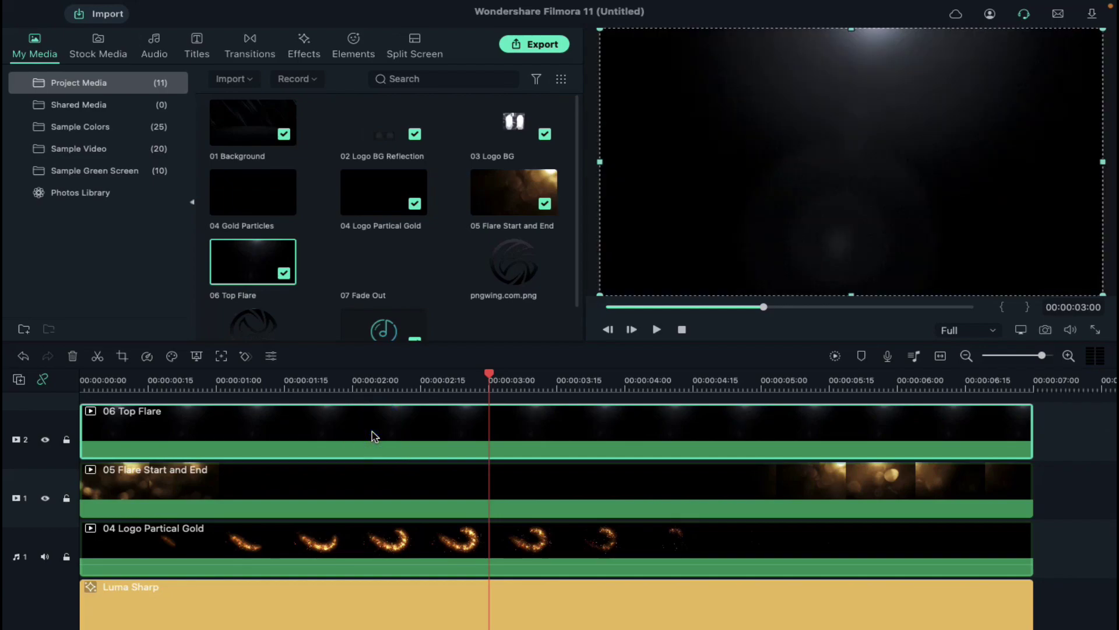
click(315, 200)
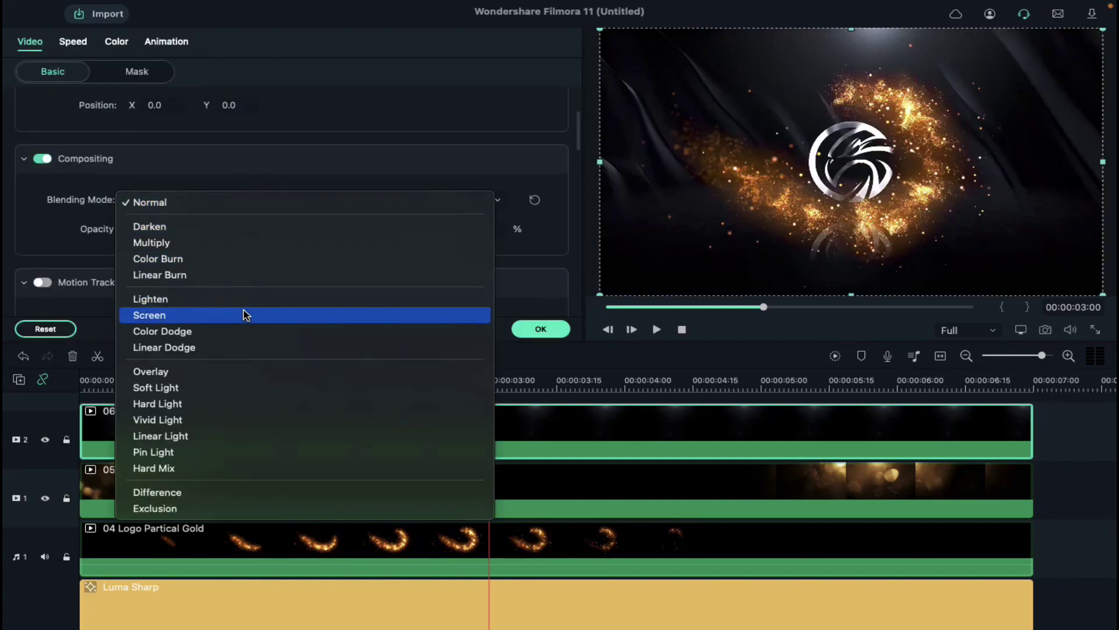
click(245, 315)
click(541, 329)
scroll(552, 441, up, 1)
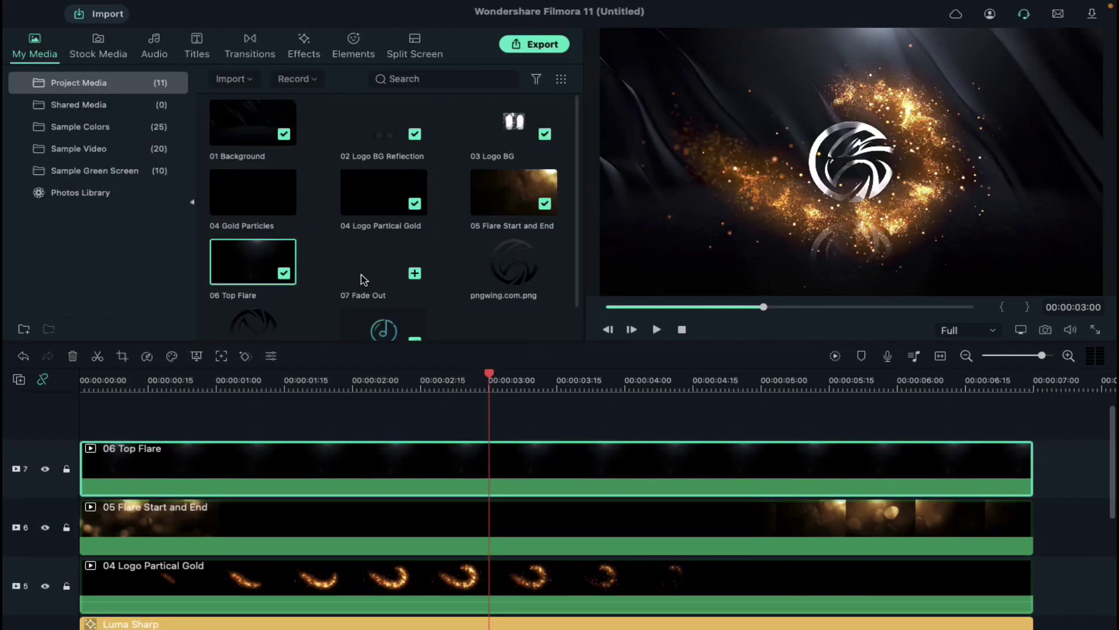
- Place 07 Fade Out on a new track above the Top Flare
drag(362, 274, 357, 320)
drag(323, 393, 85, 413)
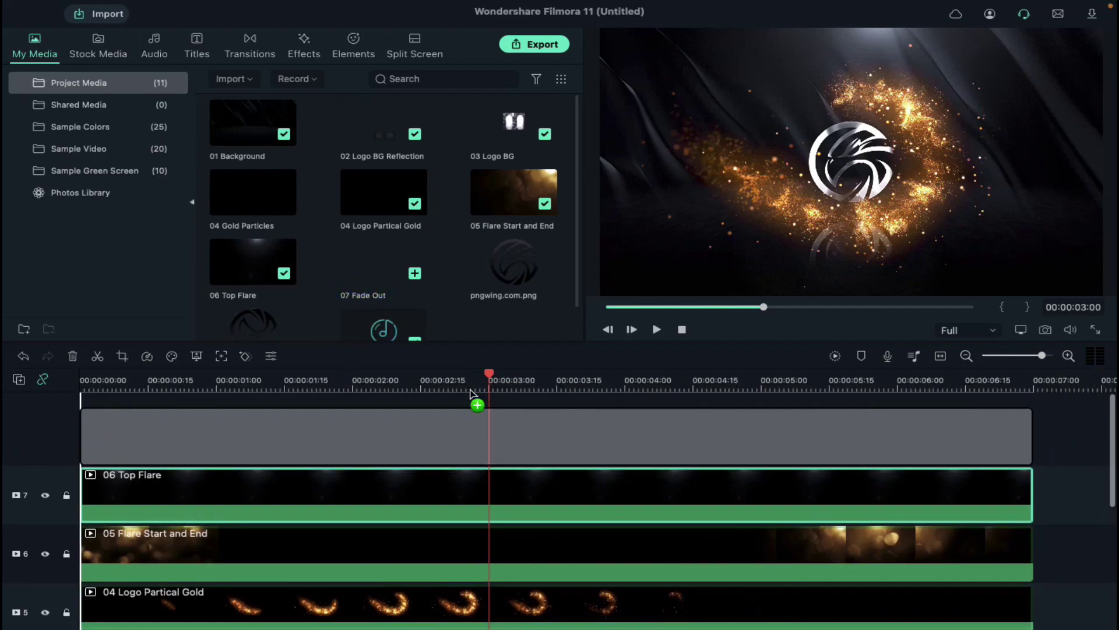
drag(472, 396, 471, 396)
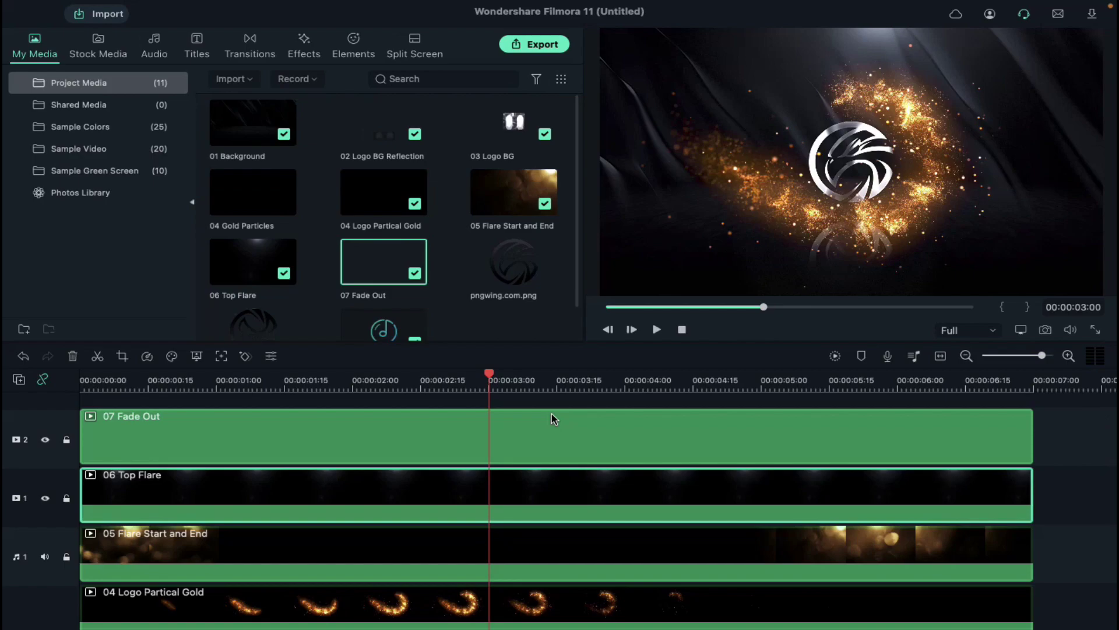
scroll(552, 420, down, 3)
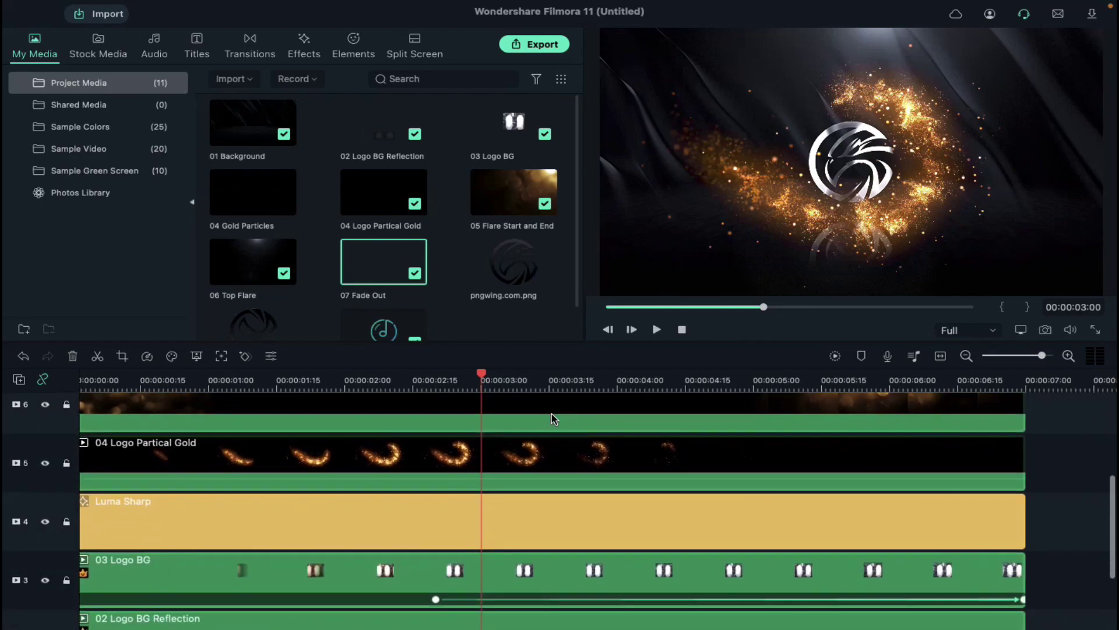
- Export the intro as MP4 'Luxury Logo Intro' at 1920×1080 and open it in QuickTime Player
click(542, 43)
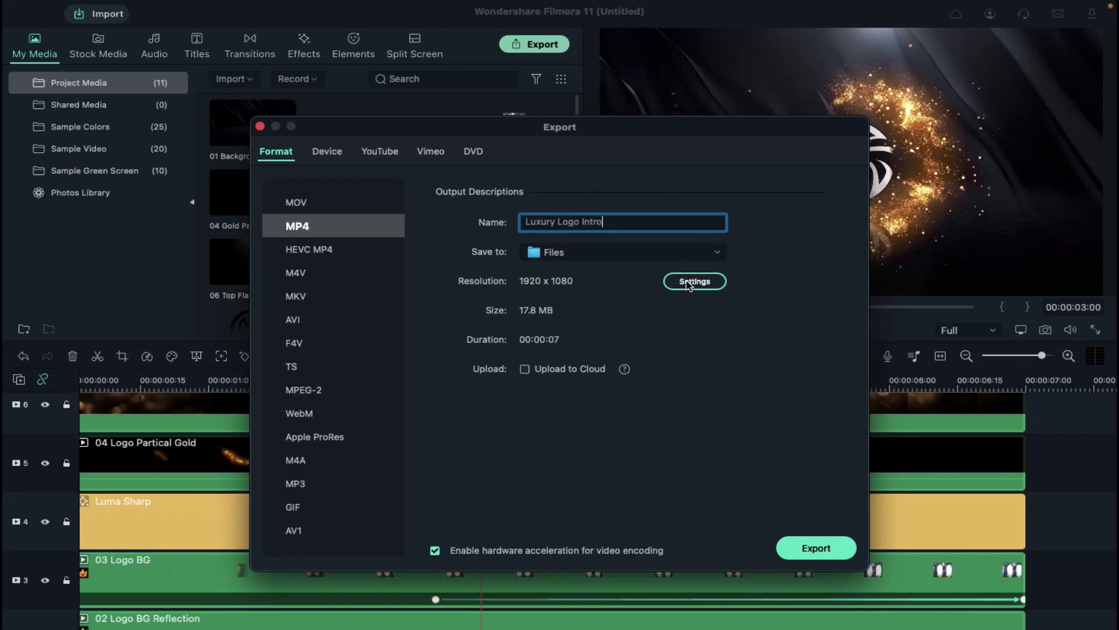
click(815, 548)
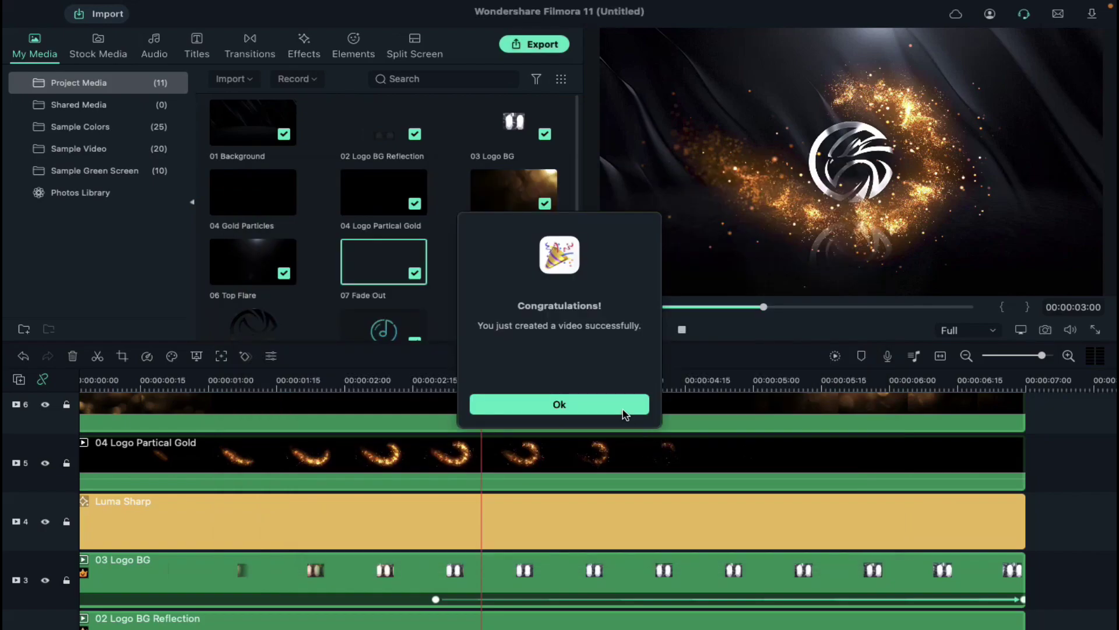
click(625, 414)
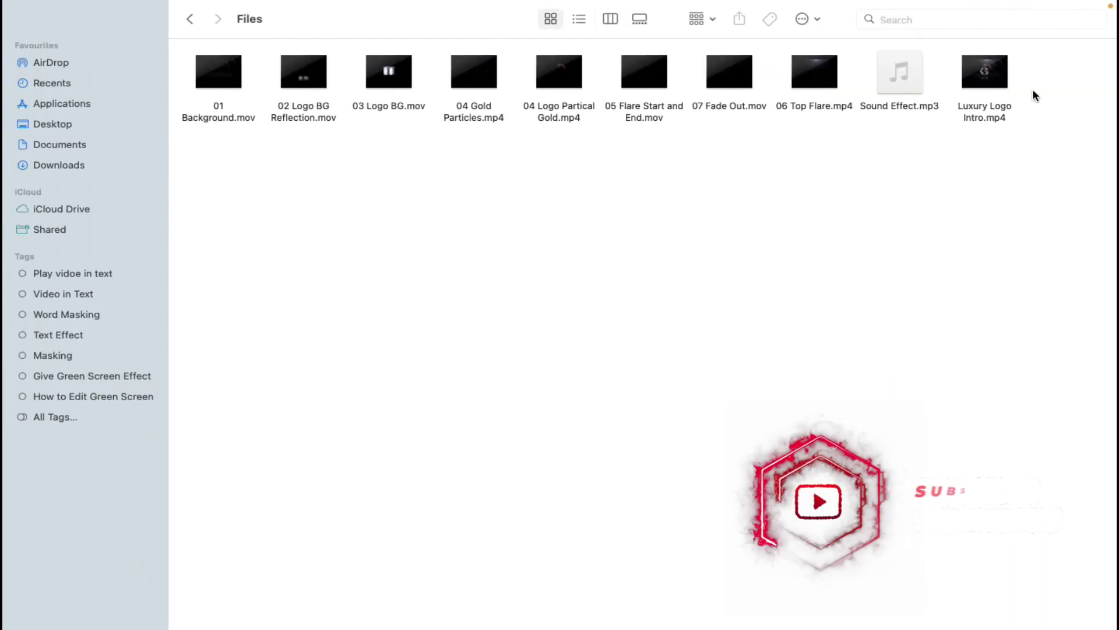
double_click(985, 75)
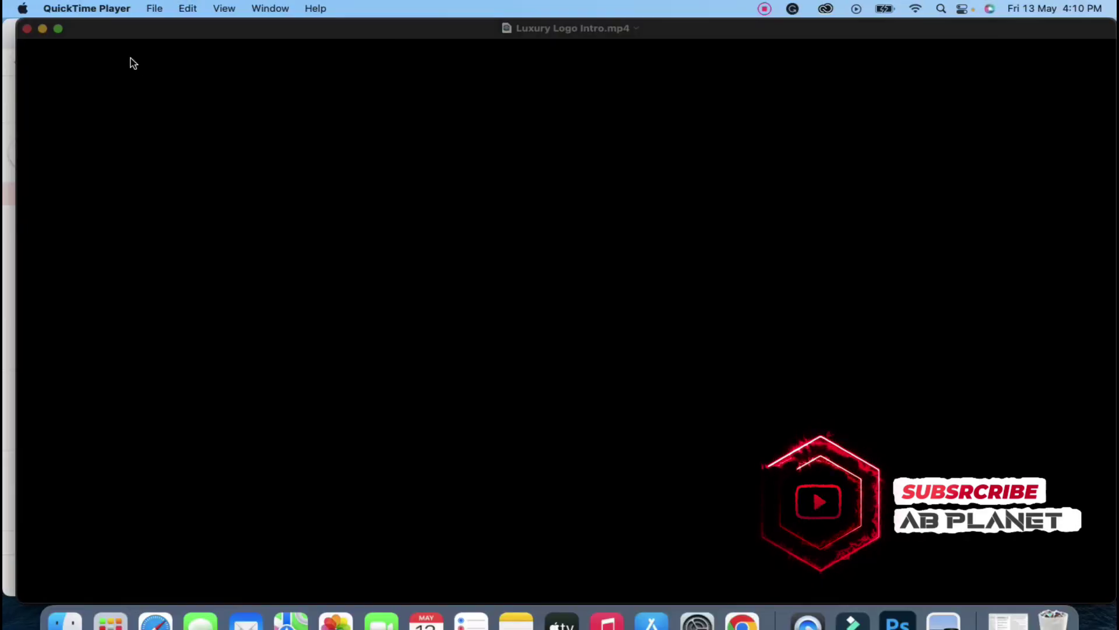
- Play Luxury Logo Intro.mp4 full screen in QuickTime Player
click(58, 29)
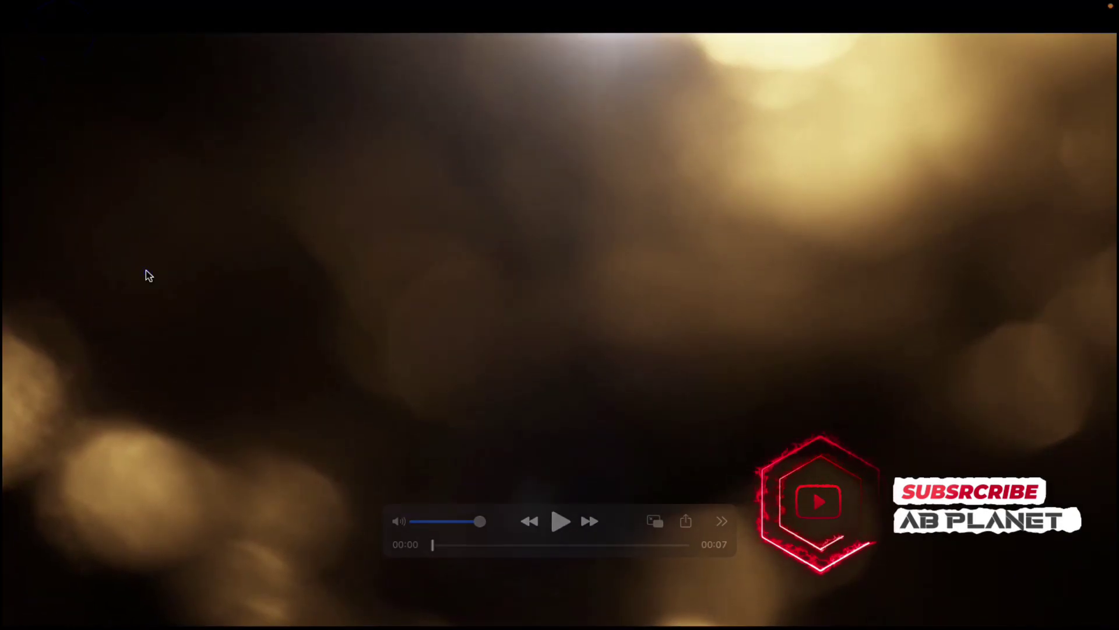